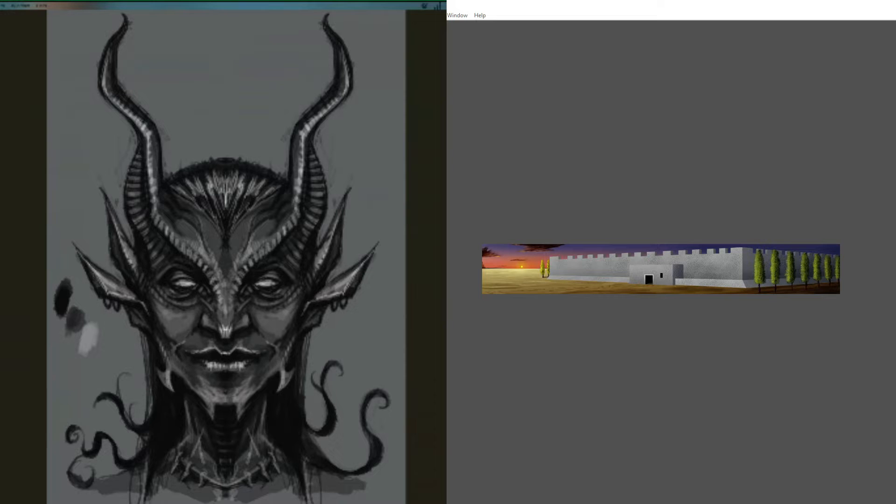
# - Examine the fortress panorama as a whole and closer around the gatehouse, with and without the interface palettes
pyautogui.click(723, 182)
pyautogui.scroll(3, 723, 183)
pyautogui.moveTo(667, 419); pyautogui.dragTo(728, 282)
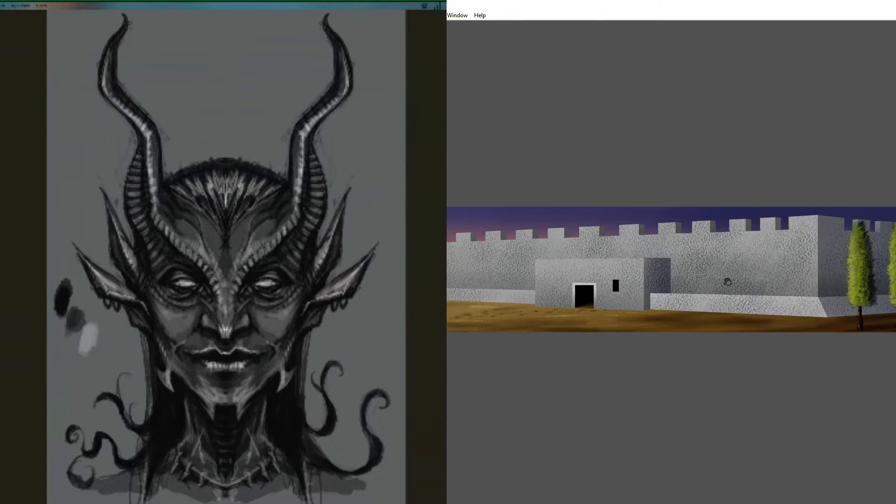
pyautogui.press('Tab')
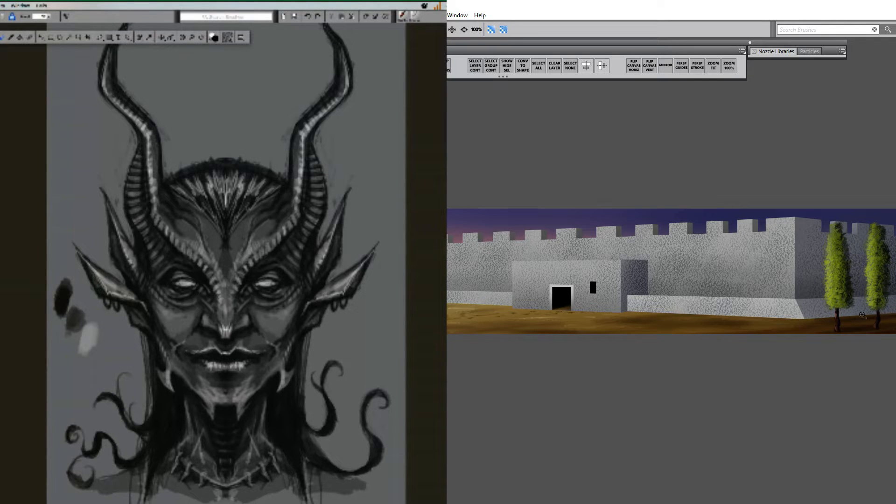
pyautogui.click(673, 277)
pyautogui.moveTo(669, 309); pyautogui.dragTo(823, 309)
pyautogui.keyDown('alt'); pyautogui.click(697, 310); pyautogui.keyUp('alt')
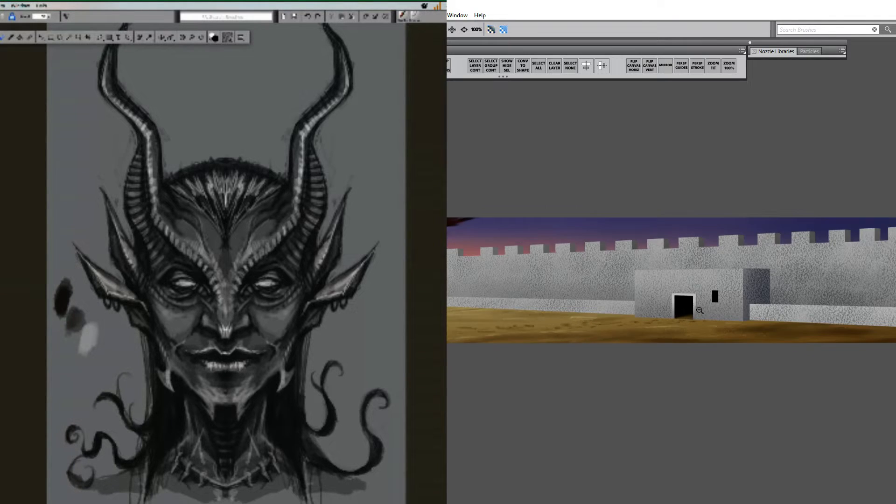
pyautogui.press('Tab')
pyautogui.moveTo(698, 311)
pyautogui.mouseDown()
pyautogui.moveTo(664, 321)
pyautogui.moveTo(691, 313)
pyautogui.moveTo(690, 295)
pyautogui.mouseUp()
pyautogui.press('Tab')
pyautogui.press('Tab')
pyautogui.keyDown('alt'); pyautogui.click(691, 314); pyautogui.keyUp('alt')
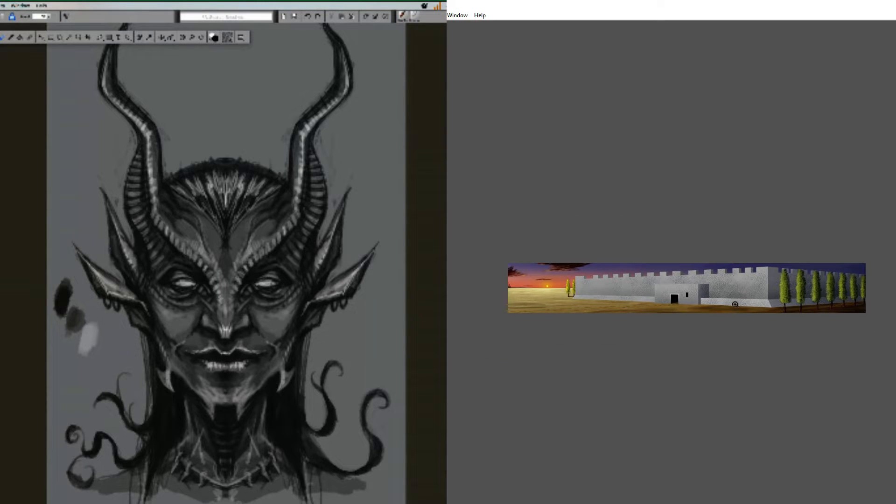
pyautogui.click(796, 313)
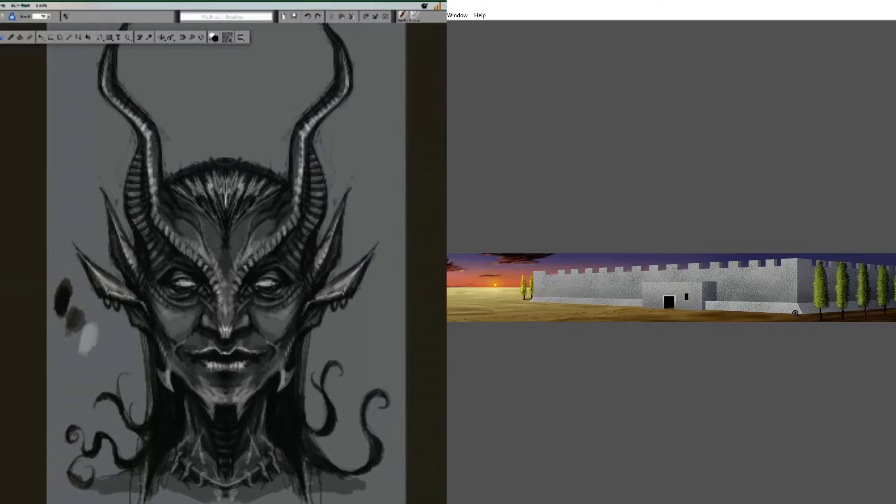
pyautogui.keyDown('alt'); pyautogui.click(795, 313); pyautogui.keyUp('alt')
pyautogui.moveTo(787, 317); pyautogui.dragTo(770, 304)
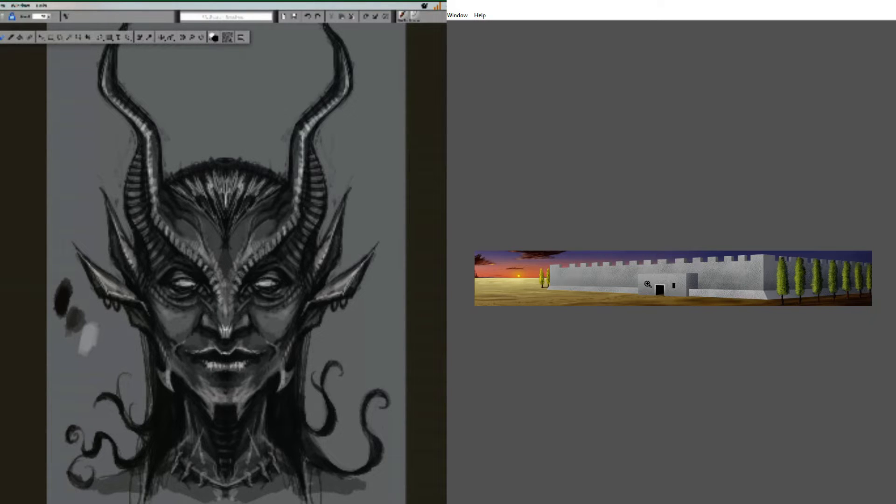
# - Examine the painting in close-up from the gatehouse along the battlement wall to the sunset sky
pyautogui.click(649, 286)
pyautogui.click(649, 286)
pyautogui.click(650, 287)
pyautogui.click(652, 289)
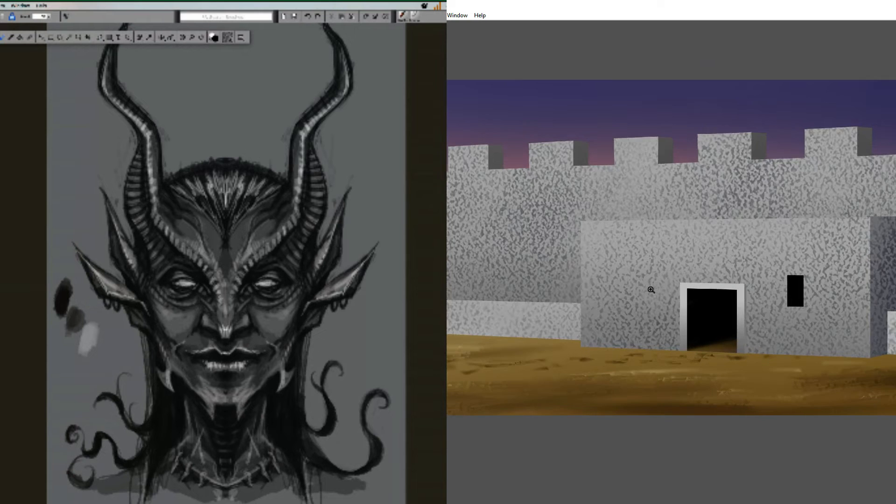
pyautogui.click(652, 291)
pyautogui.click(653, 291)
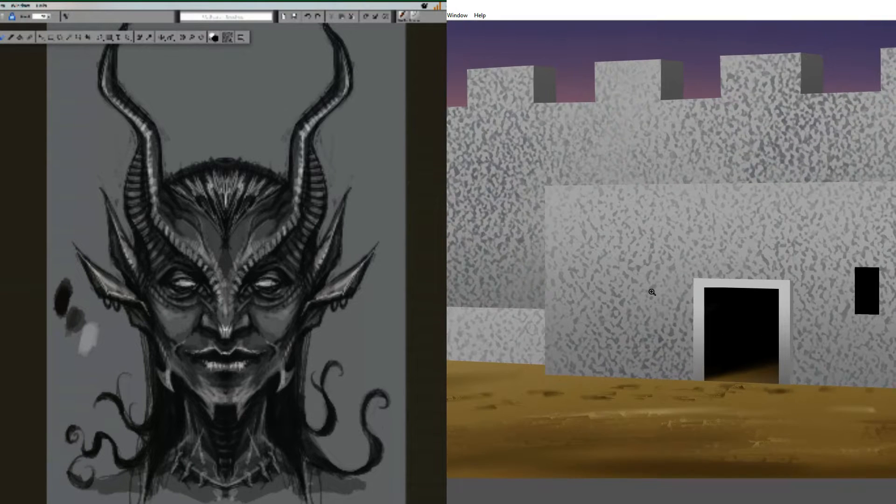
pyautogui.moveTo(653, 291); pyautogui.dragTo(652, 339)
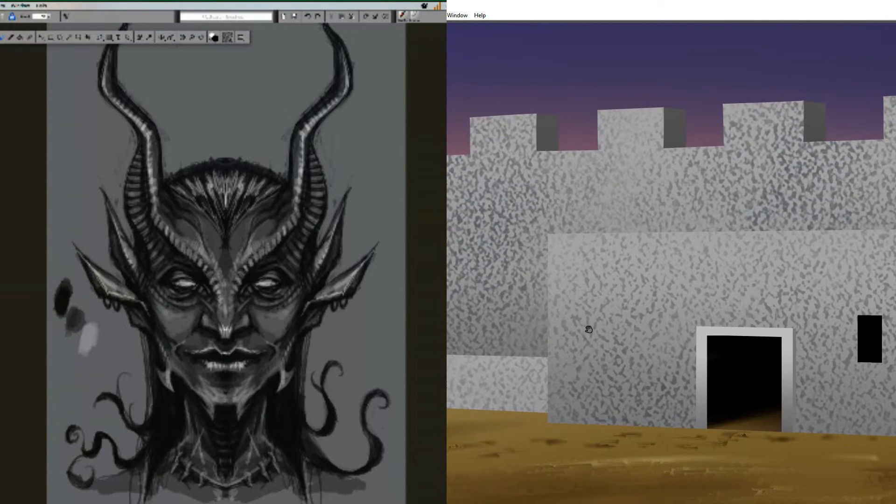
pyautogui.moveTo(588, 330); pyautogui.dragTo(877, 336)
pyautogui.moveTo(609, 354); pyautogui.dragTo(895, 349)
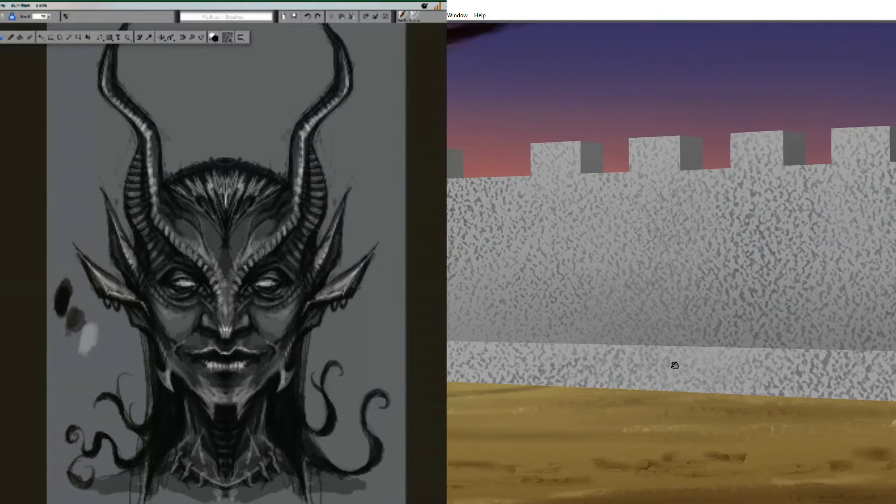
pyautogui.moveTo(673, 364); pyautogui.dragTo(895, 373)
pyautogui.moveTo(648, 348); pyautogui.dragTo(895, 339)
pyautogui.moveTo(633, 376); pyautogui.dragTo(818, 368)
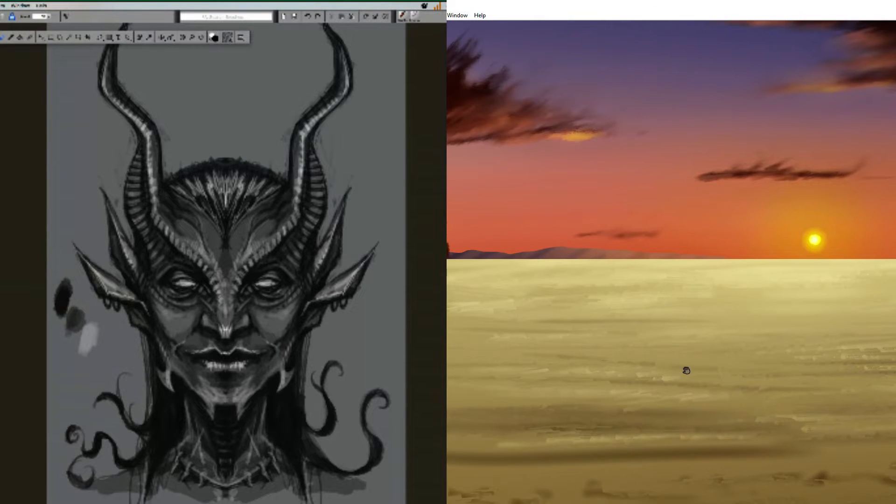
# - Examine the painting across to the row of green trees along the shaded wall, then bring back the palettes
pyautogui.moveTo(664, 392); pyautogui.dragTo(627, 406)
pyautogui.moveTo(792, 377); pyautogui.dragTo(369, 377)
pyautogui.moveTo(895, 351)
pyautogui.mouseDown()
pyautogui.moveTo(542, 372)
pyautogui.moveTo(380, 364)
pyautogui.mouseUp()
pyautogui.moveTo(824, 370)
pyautogui.mouseDown()
pyautogui.moveTo(450, 361)
pyautogui.moveTo(742, 356)
pyautogui.moveTo(552, 340)
pyautogui.moveTo(642, 370)
pyautogui.moveTo(574, 374)
pyautogui.moveTo(612, 368)
pyautogui.moveTo(652, 380)
pyautogui.moveTo(616, 387)
pyautogui.mouseUp()
pyautogui.moveTo(805, 376)
pyautogui.mouseDown()
pyautogui.moveTo(479, 360)
pyautogui.moveTo(885, 367)
pyautogui.mouseUp()
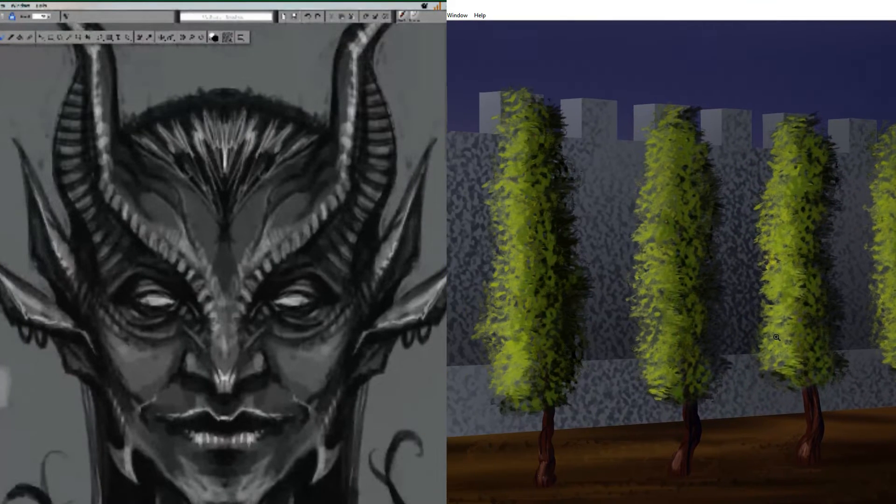
pyautogui.keyDown('alt'); pyautogui.click(740, 337); pyautogui.keyUp('alt')
pyautogui.keyDown('alt'); pyautogui.click(744, 341); pyautogui.keyUp('alt')
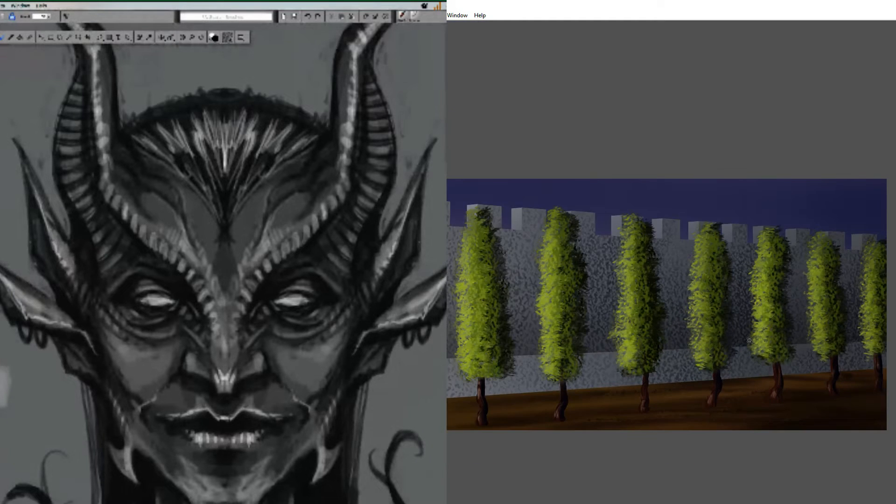
pyautogui.keyDown('alt'); pyautogui.click(749, 346); pyautogui.keyUp('alt')
pyautogui.press('Tab')
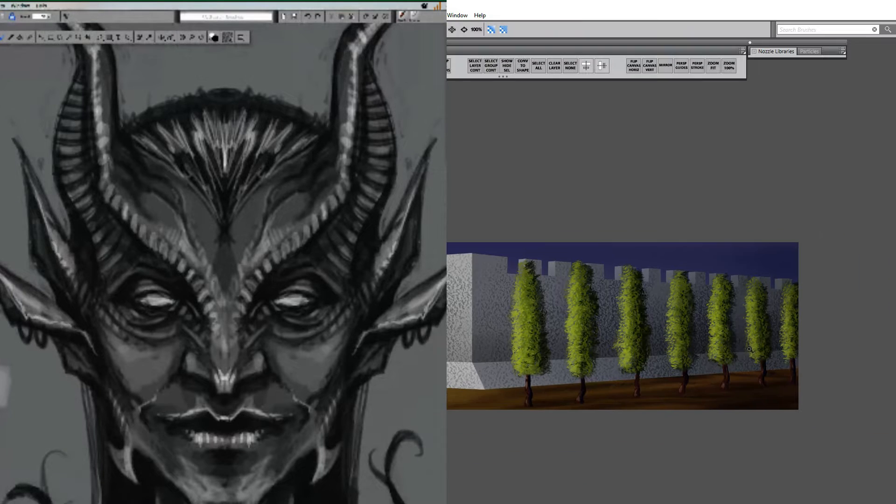
pyautogui.moveTo(641, 381); pyautogui.dragTo(834, 350)
pyautogui.moveTo(749, 366); pyautogui.dragTo(820, 368)
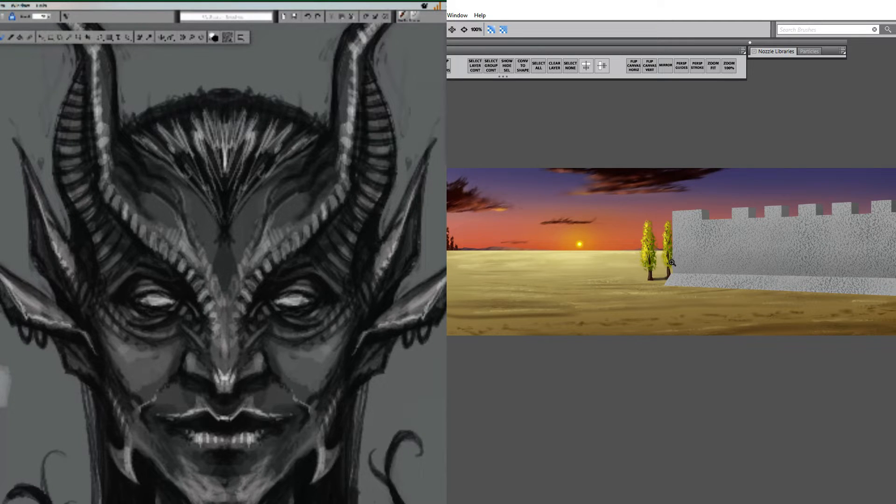
# - Paint wispy dark strokes onto the top of the small cloud above the sun, using 9% opacity and 100% grain
pyautogui.click(630, 194)
pyautogui.click(631, 197)
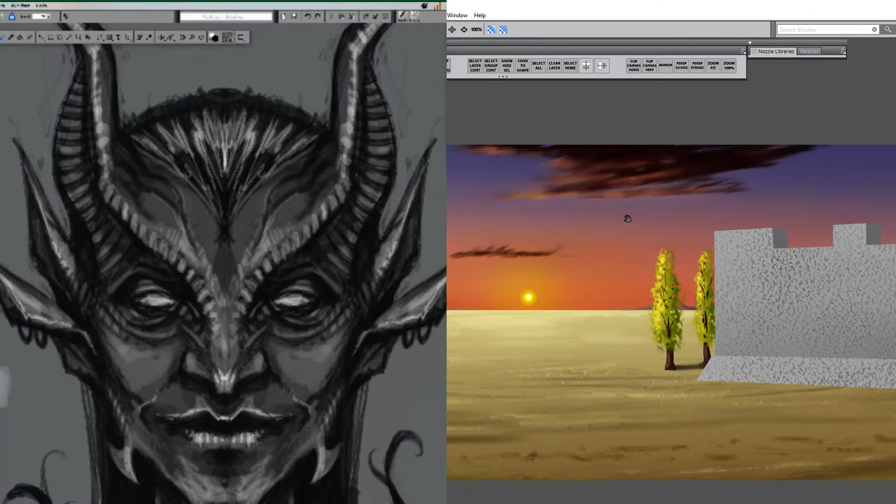
pyautogui.moveTo(627, 218); pyautogui.dragTo(652, 276)
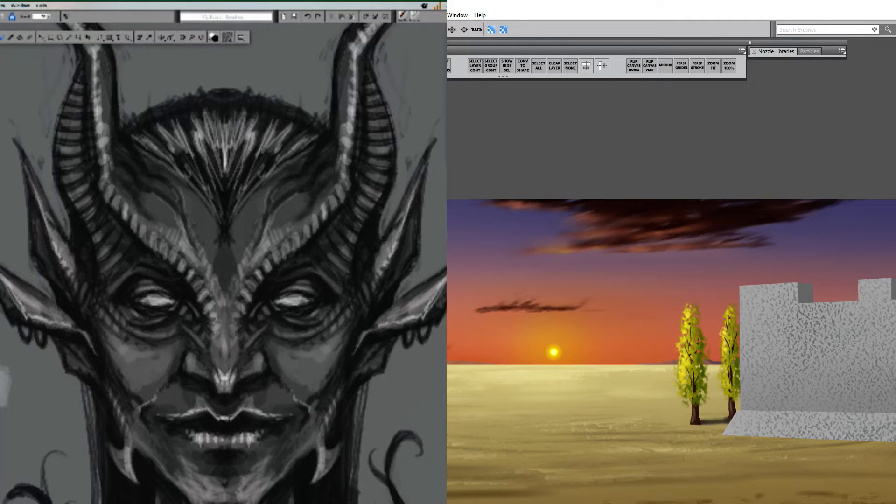
pyautogui.press('b')
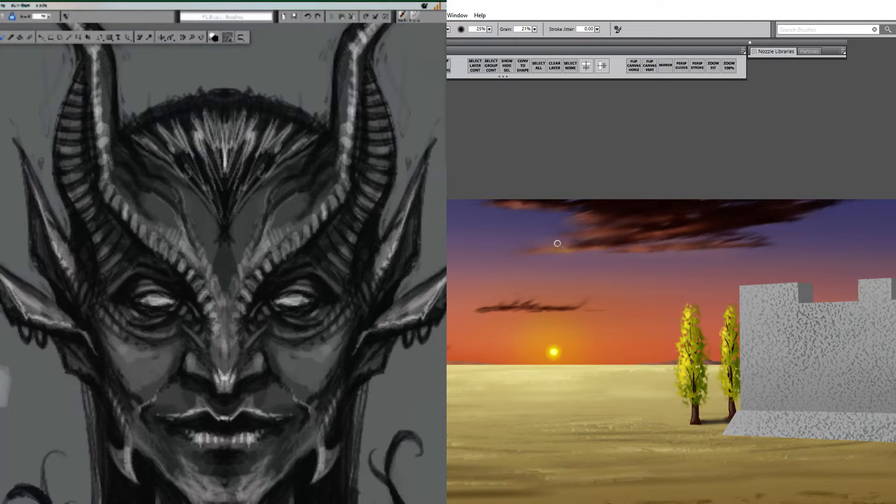
pyautogui.press('F2')
pyautogui.moveTo(528, 307); pyautogui.dragTo(476, 309)
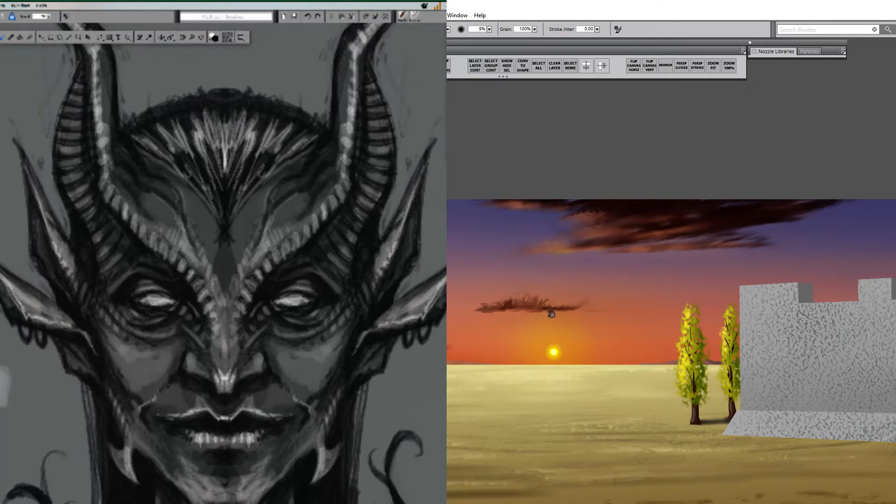
# - Add wispy dark strokes to the upper edge of the large cloud at the far left of the sunset sky
pyautogui.moveTo(552, 314); pyautogui.dragTo(735, 309)
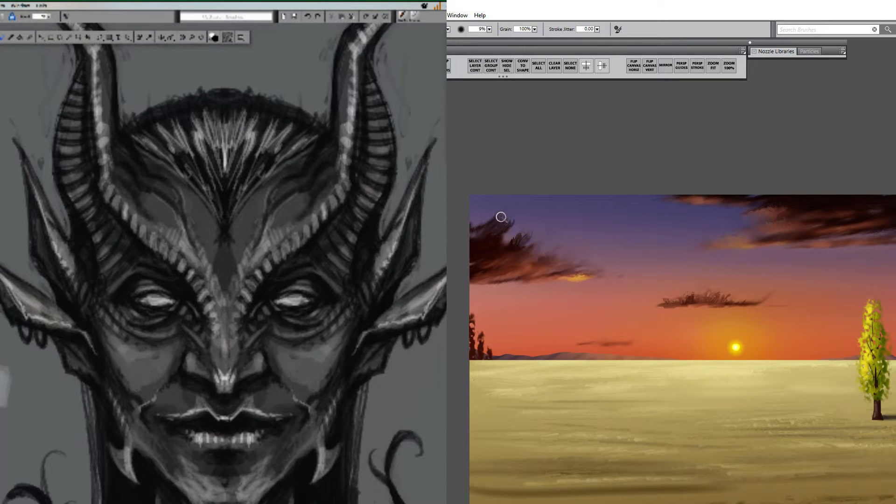
pyautogui.moveTo(501, 217)
pyautogui.mouseDown()
pyautogui.moveTo(479, 229)
pyautogui.moveTo(498, 238)
pyautogui.moveTo(493, 246)
pyautogui.moveTo(484, 237)
pyautogui.moveTo(512, 249)
pyautogui.mouseUp()
pyautogui.moveTo(746, 250); pyautogui.dragTo(695, 248)
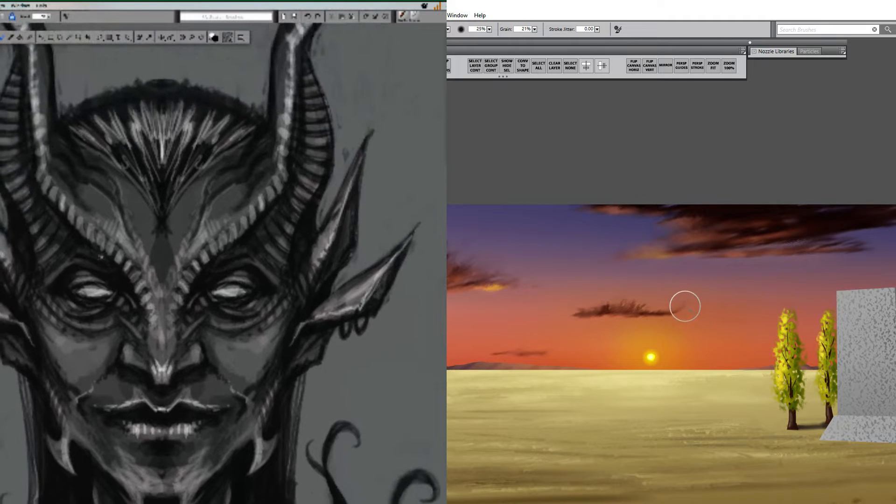
pyautogui.moveTo(839, 260); pyautogui.dragTo(742, 278)
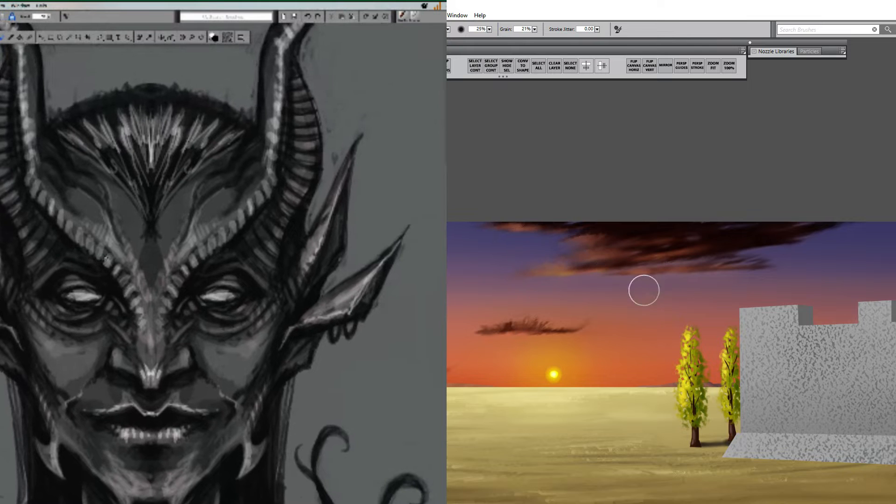
pyautogui.moveTo(595, 319); pyautogui.dragTo(726, 282)
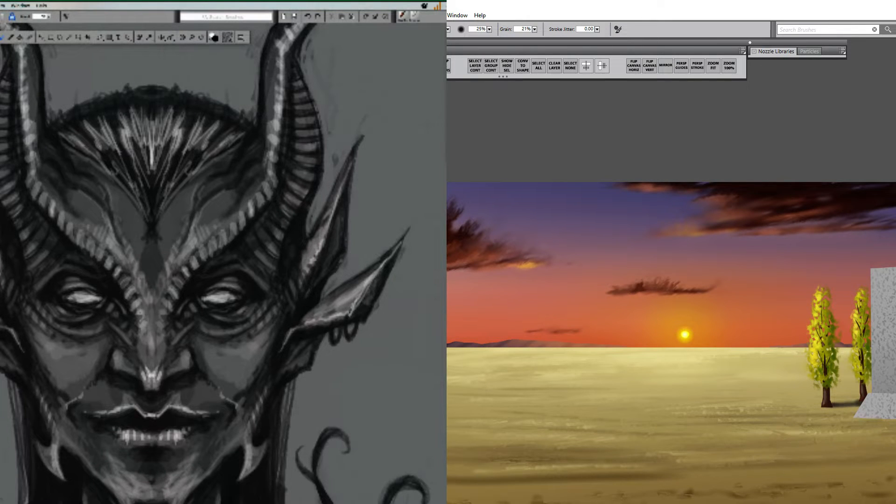
pyautogui.moveTo(879, 439)
pyautogui.mouseDown()
pyautogui.moveTo(846, 411)
pyautogui.moveTo(845, 394)
pyautogui.moveTo(895, 405)
pyautogui.mouseUp()
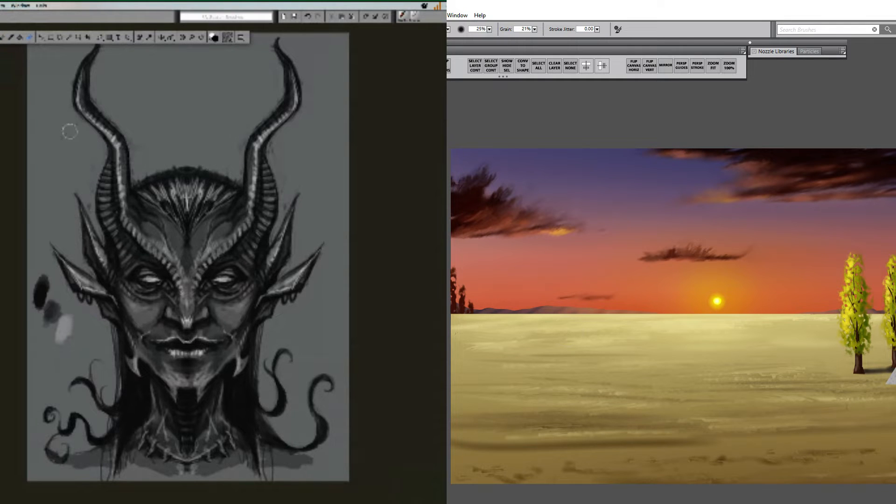
# - Reshape the distant dark trees at the left end of the horizon, erasing into the silhouettes and painting finer, leafier foliage
pyautogui.press('m')
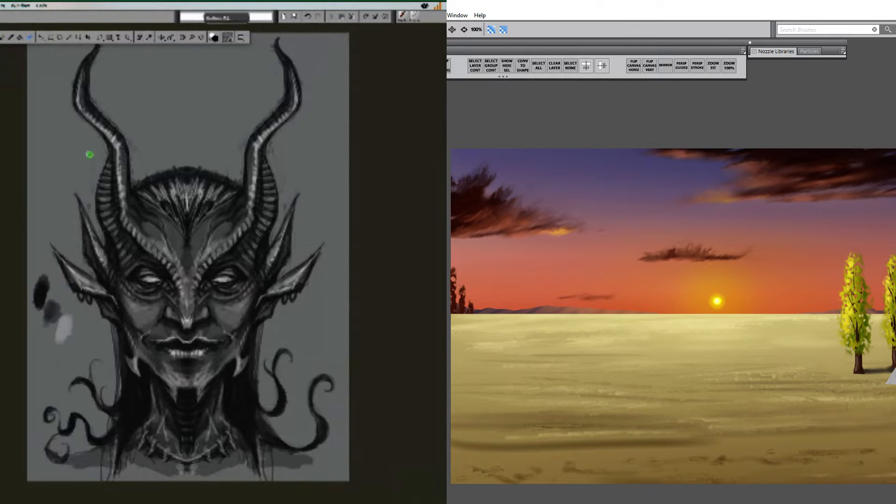
pyautogui.click(455, 297)
pyautogui.click(456, 300)
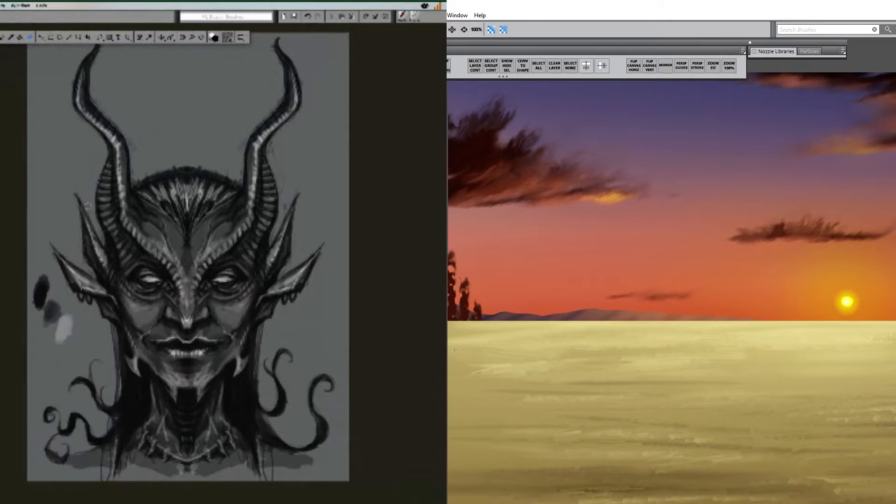
pyautogui.press('b')
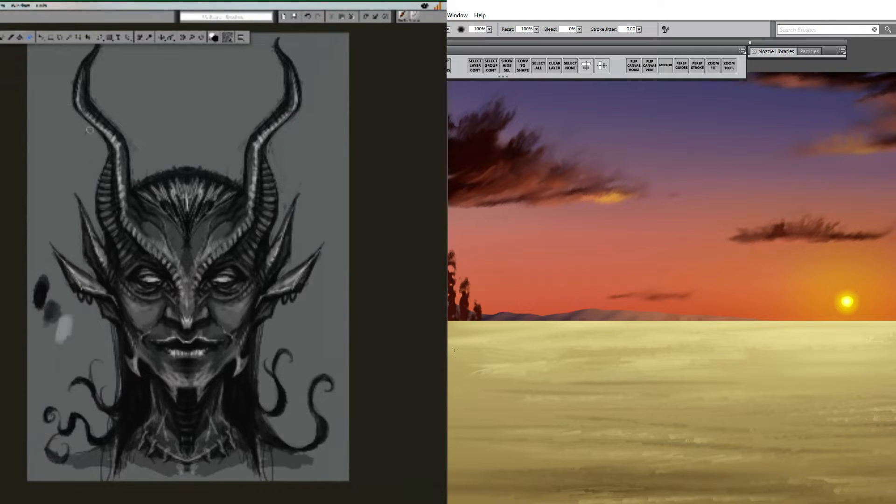
pyautogui.hotkey('ctrl', 'z')
pyautogui.hotkey('ctrl', 'y')
pyautogui.moveTo(534, 322)
pyautogui.mouseDown()
pyautogui.moveTo(553, 313)
pyautogui.moveTo(531, 310)
pyautogui.mouseUp()
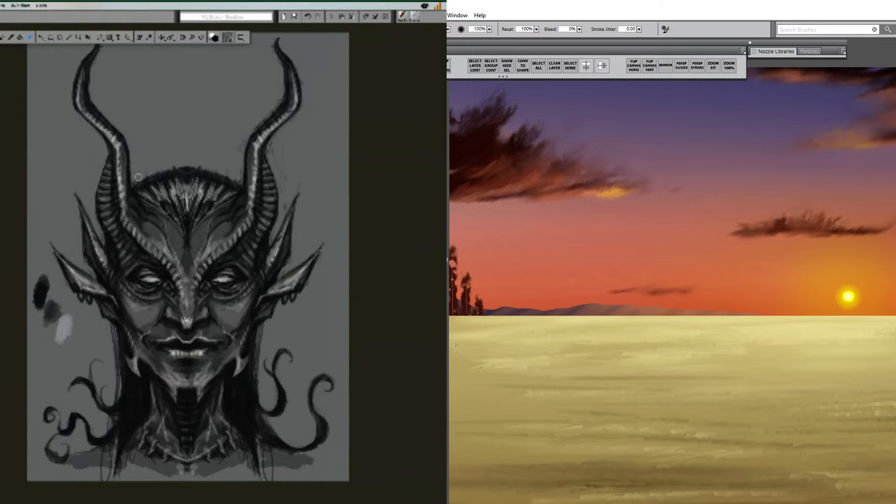
pyautogui.press('n')
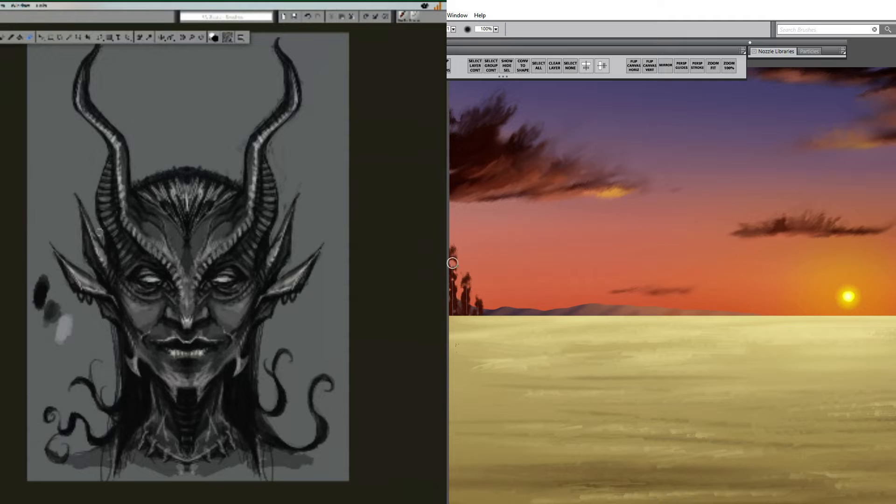
pyautogui.press('b')
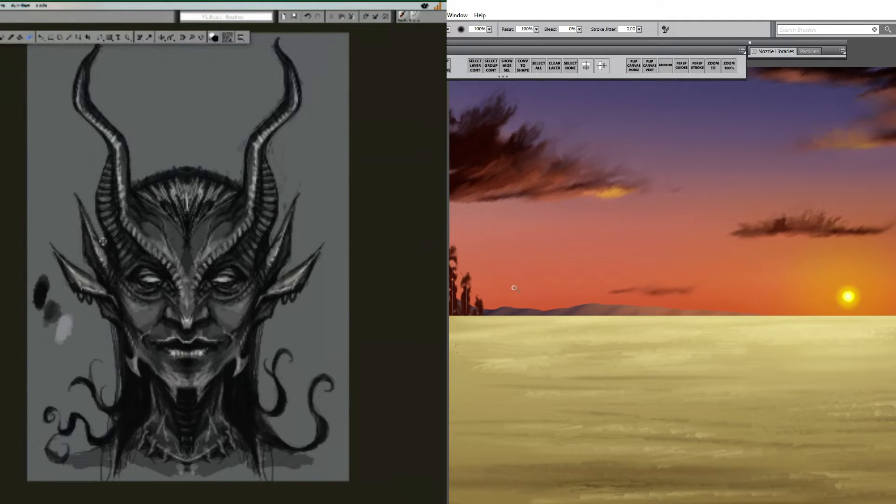
pyautogui.press('n')
pyautogui.moveTo(470, 290)
pyautogui.mouseDown()
pyautogui.moveTo(466, 312)
pyautogui.moveTo(479, 312)
pyautogui.moveTo(464, 312)
pyautogui.mouseUp()
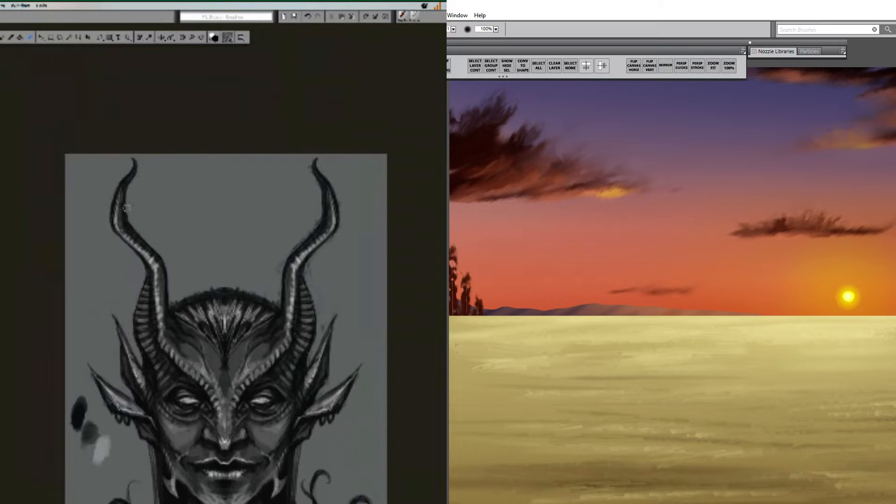
pyautogui.press('b')
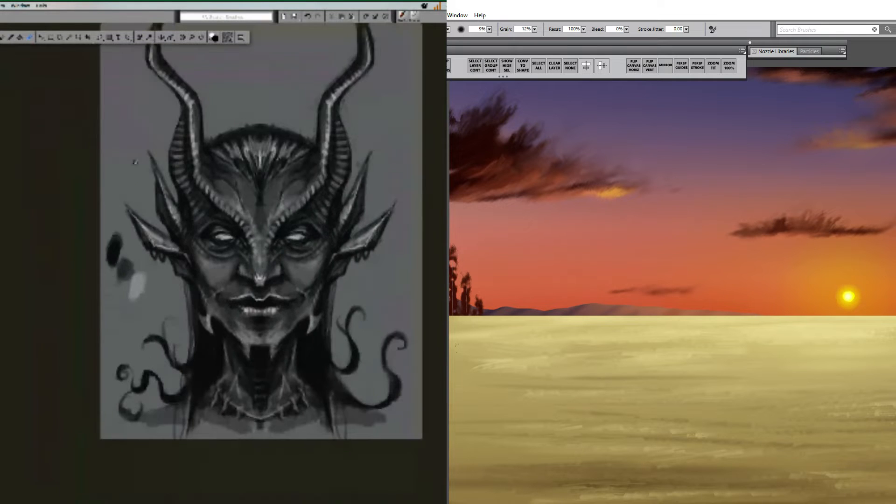
pyautogui.press('1')
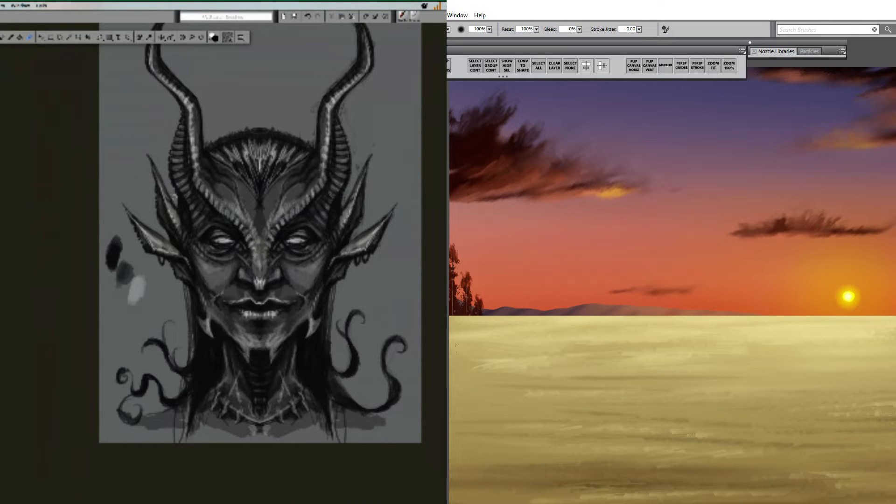
# - Examine the sandy ground beneath the sunset, then view it together with the fortress wall from farther out
pyautogui.press('n')
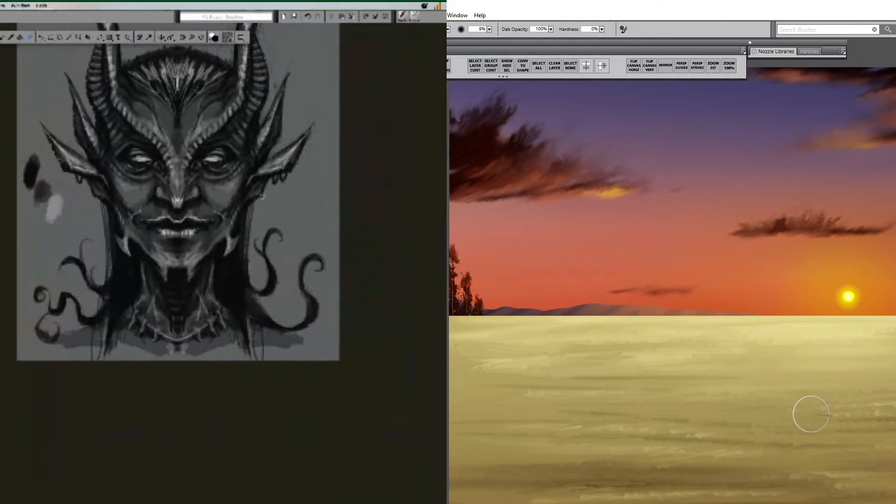
pyautogui.moveTo(783, 420); pyautogui.dragTo(778, 375)
pyautogui.moveTo(895, 389)
pyautogui.mouseDown()
pyautogui.moveTo(856, 396)
pyautogui.moveTo(895, 391)
pyautogui.mouseUp()
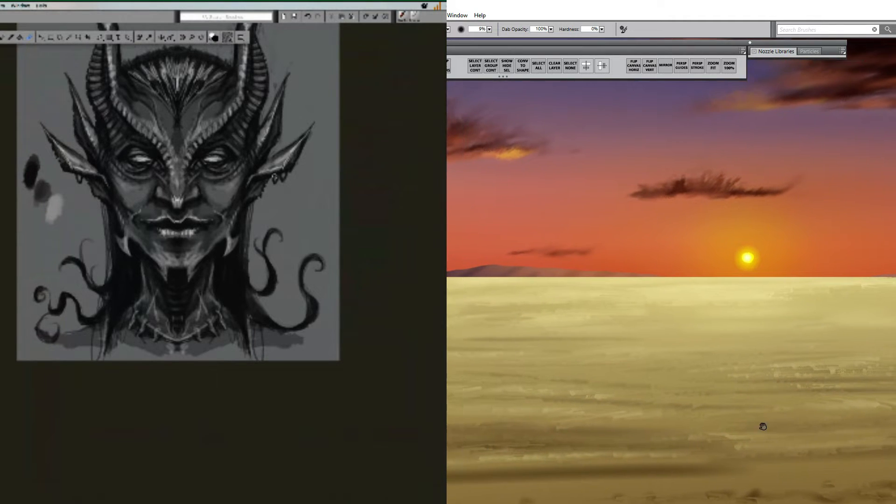
pyautogui.moveTo(760, 424); pyautogui.dragTo(822, 416)
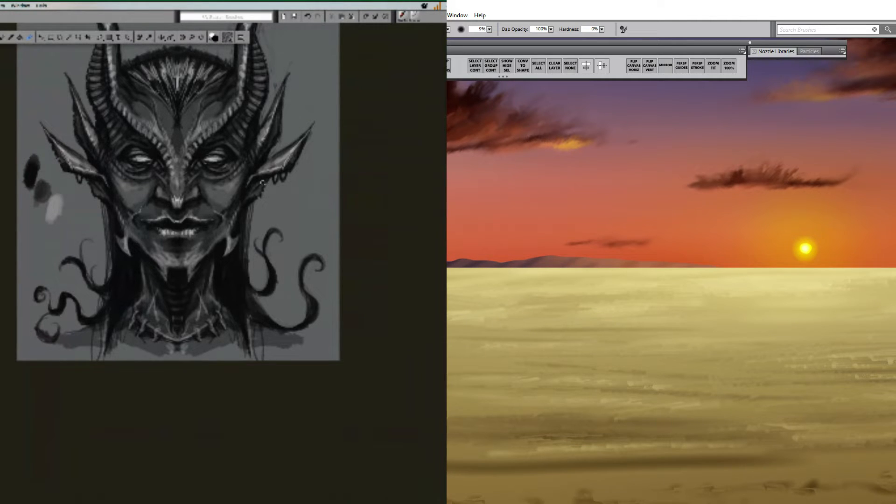
pyautogui.press('b')
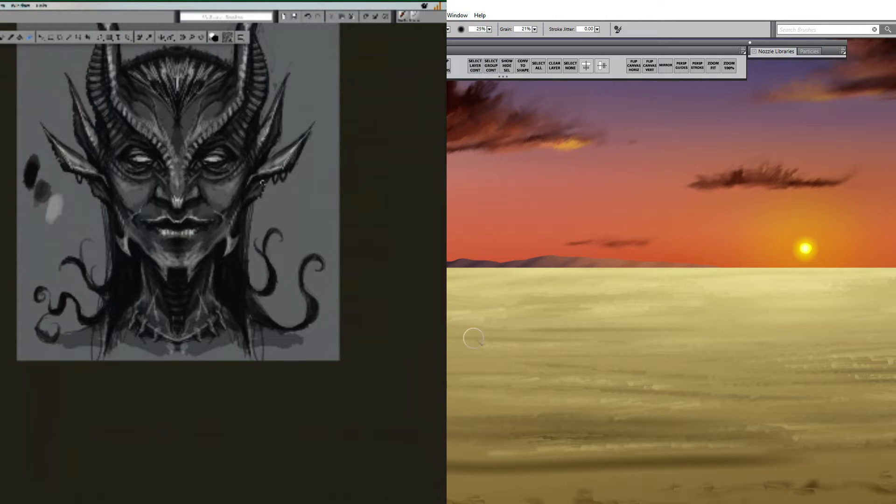
pyautogui.press('space')
pyautogui.scroll(-4, 654, 326)
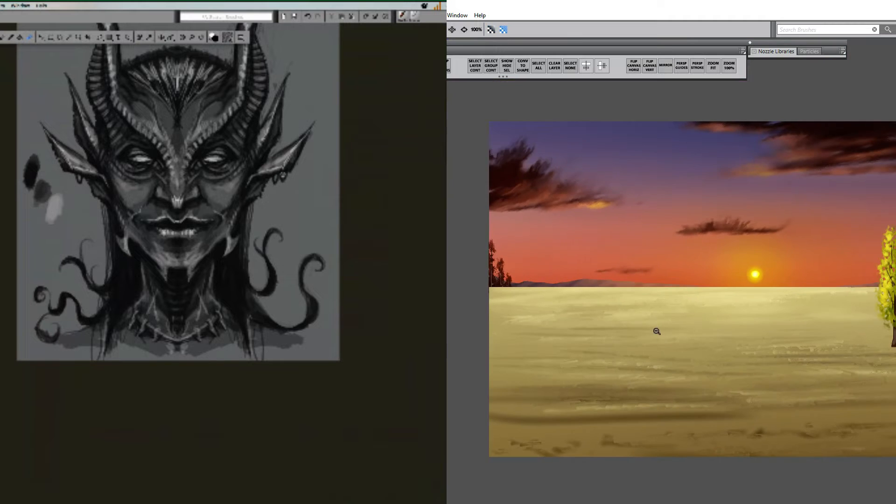
pyautogui.moveTo(796, 343); pyautogui.dragTo(604, 323)
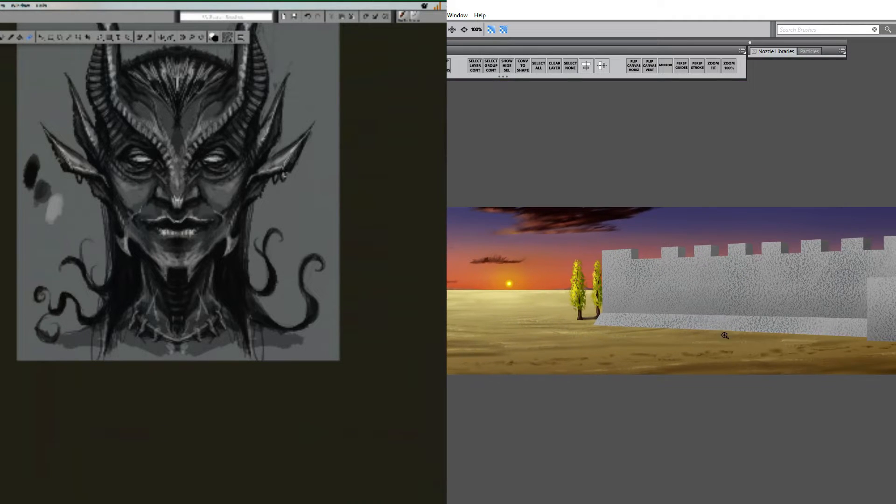
pyautogui.moveTo(784, 327); pyautogui.dragTo(835, 325)
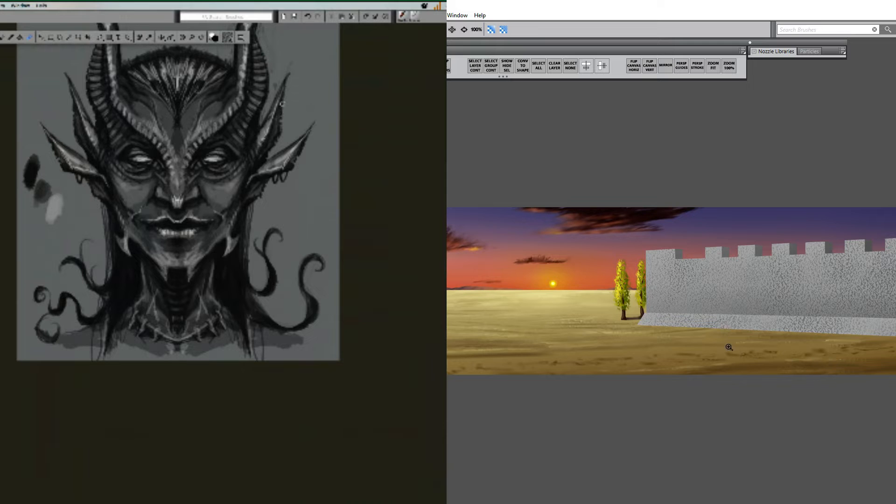
# - Compare the painted clouds, sun and ground with the sketch overlays, then view the sunset scene without them
pyautogui.click(490, 292)
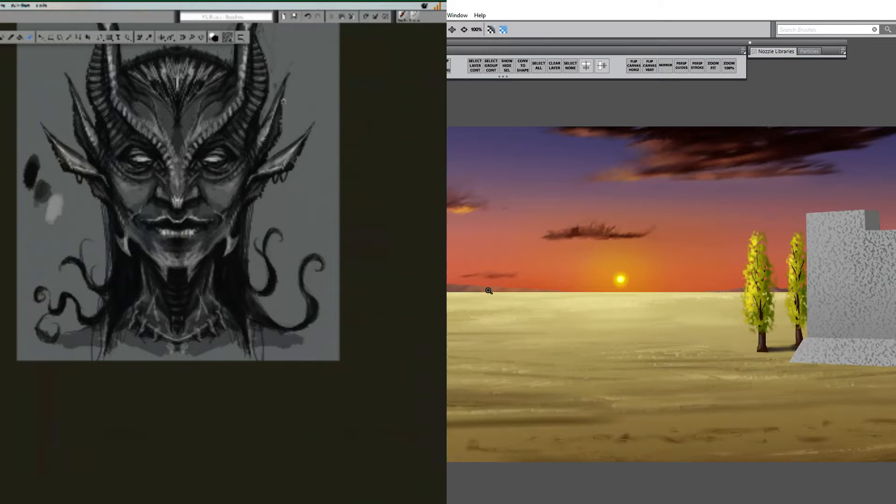
pyautogui.click(489, 296)
pyautogui.moveTo(488, 314)
pyautogui.mouseDown()
pyautogui.moveTo(650, 310)
pyautogui.moveTo(638, 310)
pyautogui.mouseUp()
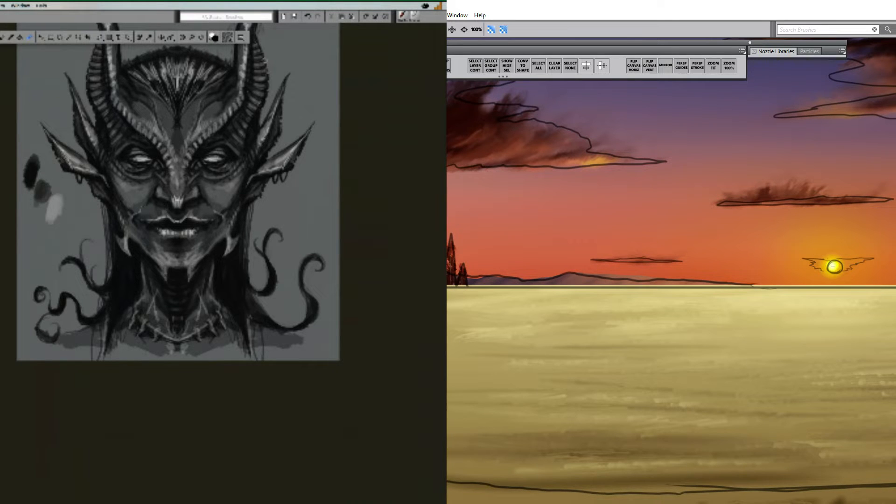
pyautogui.scroll(-2, 687, 332)
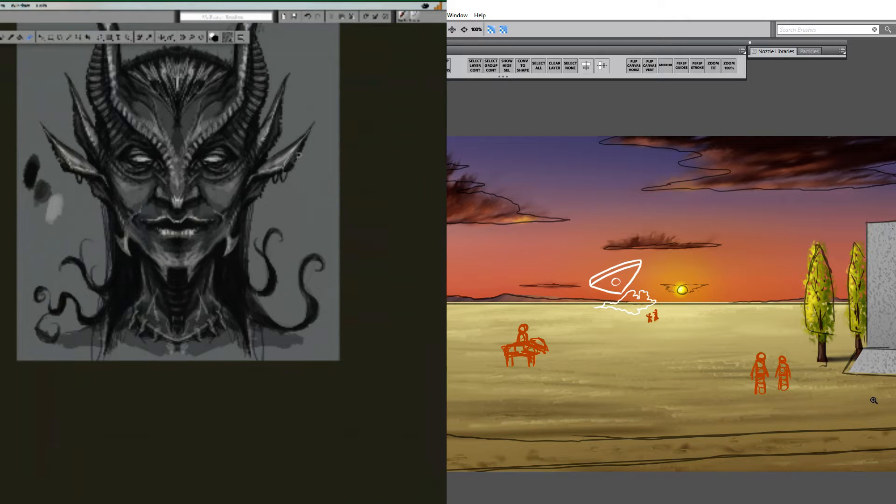
pyautogui.click(518, 301)
pyautogui.click(529, 303)
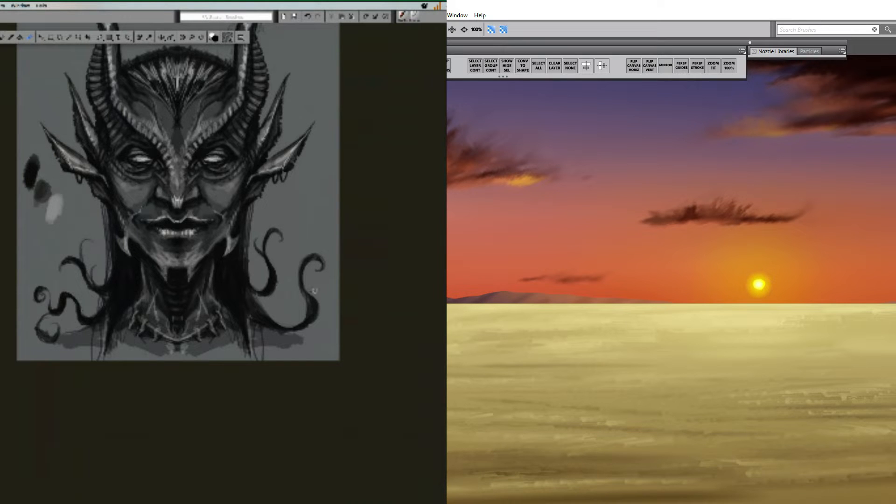
# - Examine the sand from the sunset horizon across to the textured fortress wall with the palettes hidden
pyautogui.press('b')
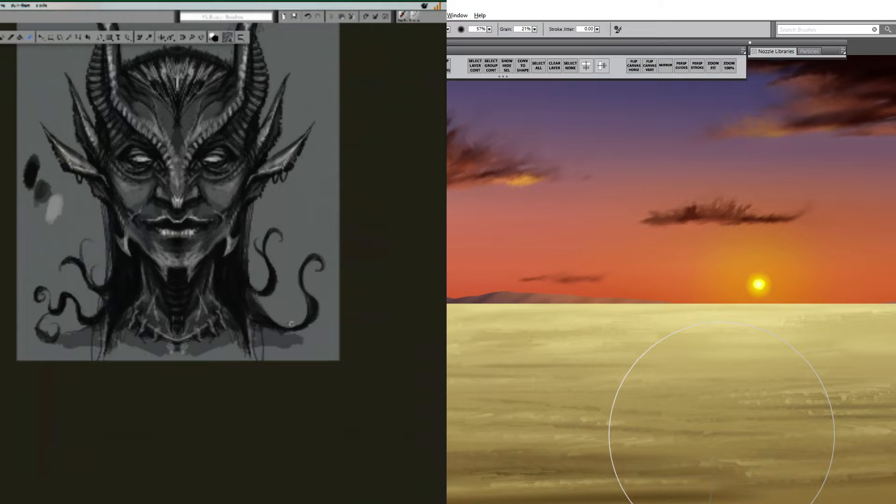
pyautogui.press('space')
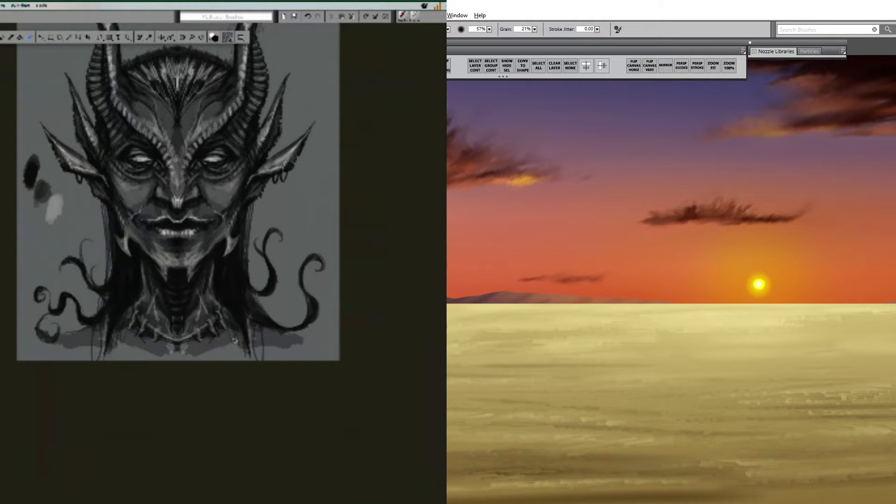
pyautogui.moveTo(439, 318); pyautogui.dragTo(481, 315)
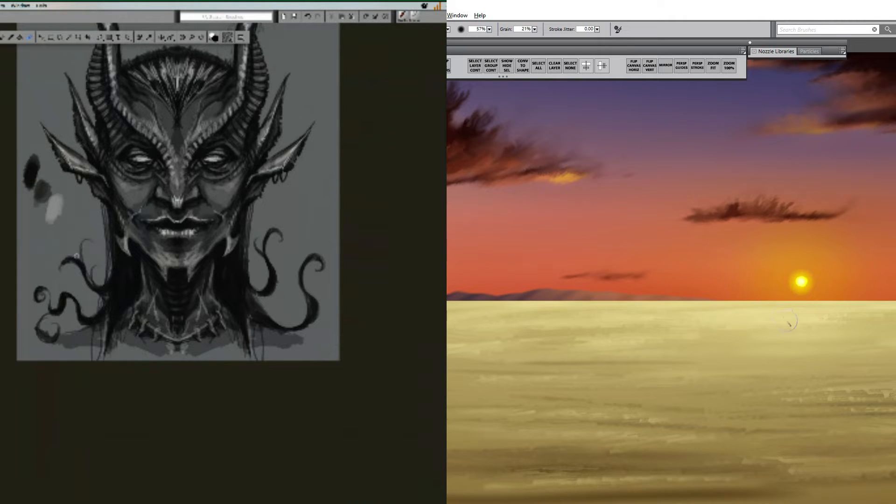
pyautogui.moveTo(739, 352); pyautogui.dragTo(567, 362)
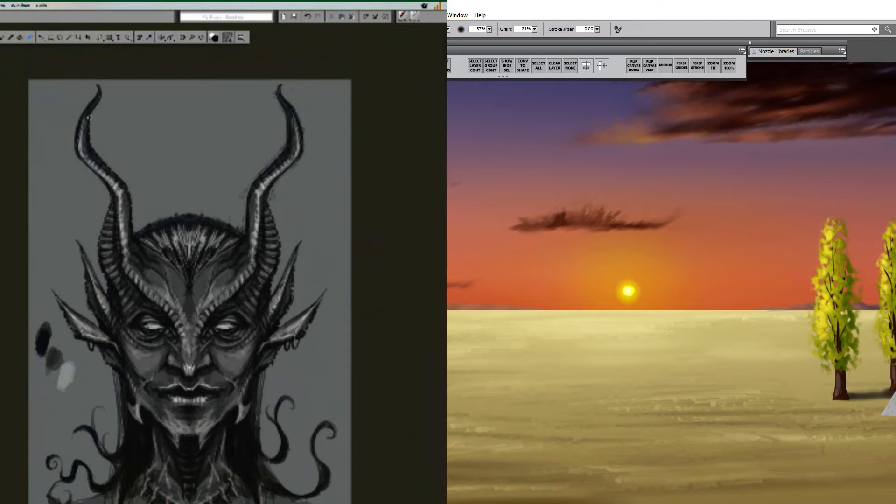
pyautogui.press('Tab')
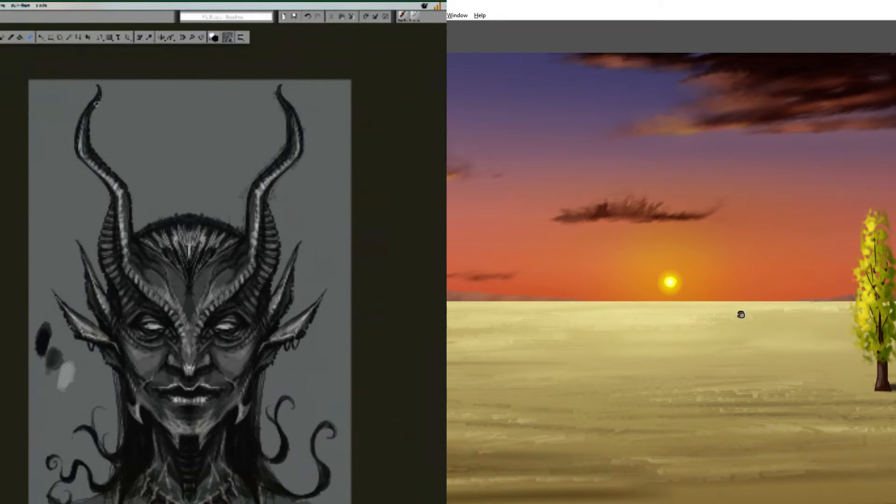
pyautogui.moveTo(741, 314); pyautogui.dragTo(848, 302)
pyautogui.moveTo(451, 296); pyautogui.dragTo(894, 298)
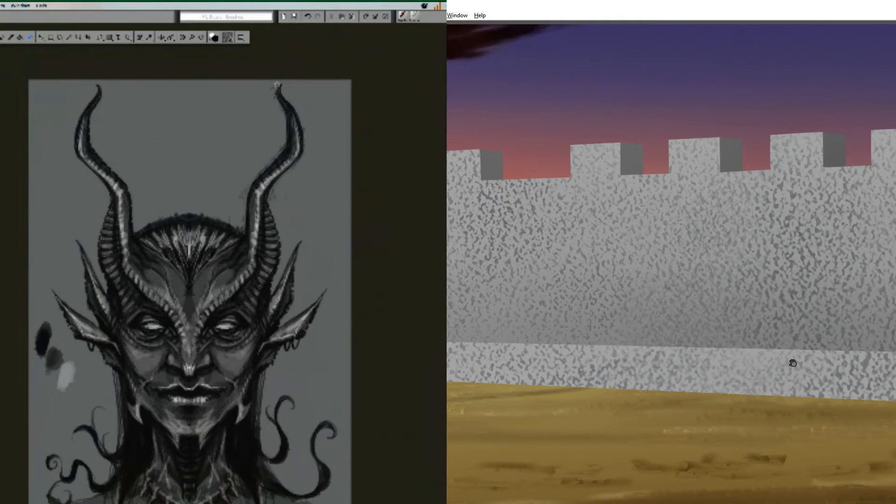
pyautogui.moveTo(891, 334); pyautogui.dragTo(855, 328)
pyautogui.moveTo(893, 359); pyautogui.dragTo(805, 356)
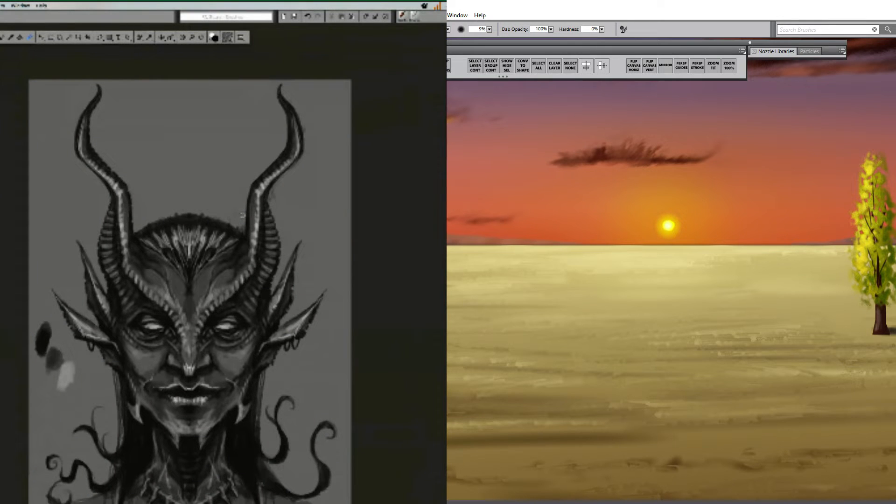
# - Hide the palettes and soften the horizon line along the sand's far edge with faint horizontal strokes at 9% opacity
pyautogui.press('Tab')
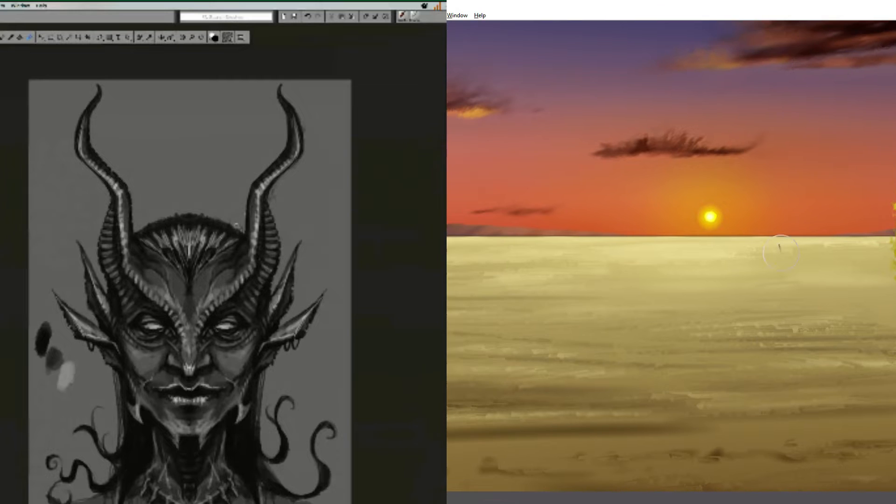
pyautogui.moveTo(656, 253); pyautogui.dragTo(681, 264)
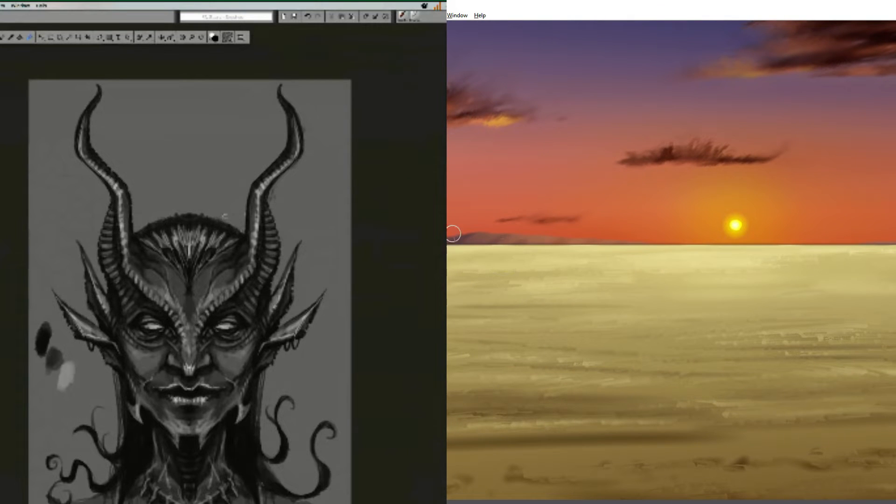
pyautogui.moveTo(449, 243); pyautogui.dragTo(631, 244)
pyautogui.moveTo(515, 242); pyautogui.dragTo(658, 239)
pyautogui.moveTo(585, 243); pyautogui.dragTo(707, 242)
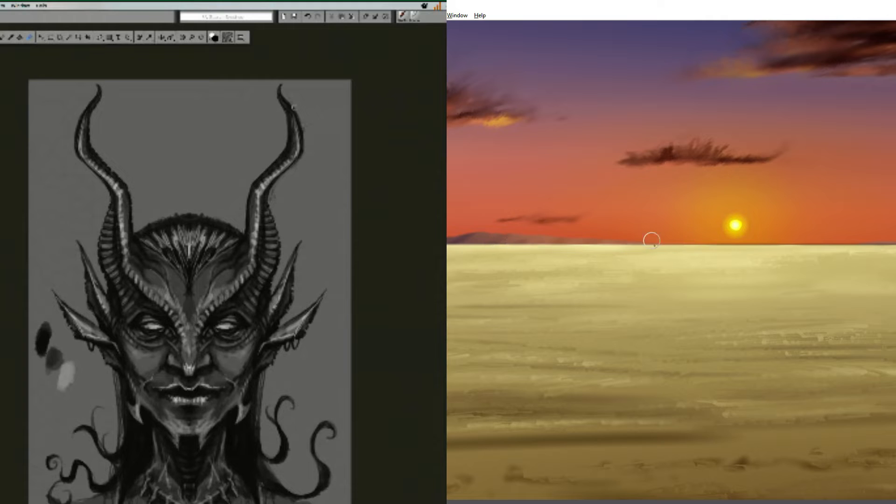
pyautogui.moveTo(651, 241); pyautogui.dragTo(779, 241)
pyautogui.moveTo(692, 240); pyautogui.dragTo(880, 235)
pyautogui.moveTo(753, 241); pyautogui.dragTo(893, 237)
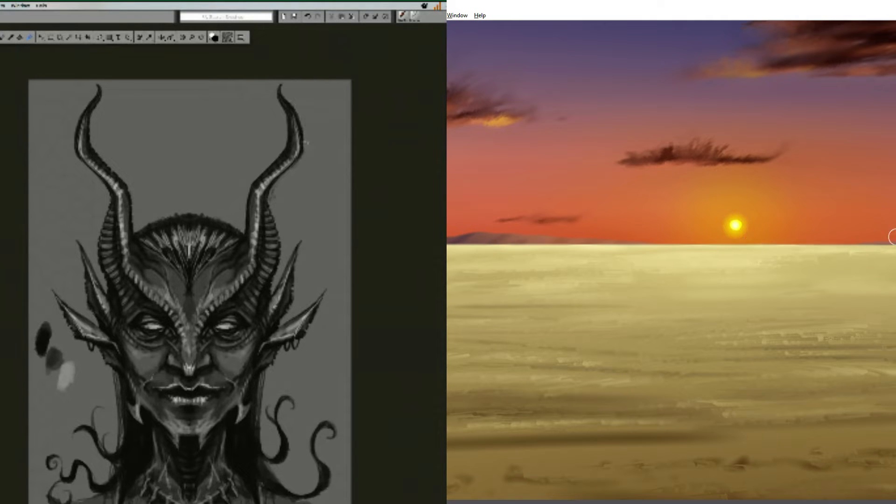
pyautogui.moveTo(818, 240); pyautogui.dragTo(894, 239)
# - Lighten the sand directly beneath the sun with faint rays fanning out from the horizon, undoing unsatisfactory strokes
pyautogui.moveTo(745, 243); pyautogui.dragTo(660, 272)
pyautogui.hotkey('ctrl', 'z')
pyautogui.moveTo(731, 248); pyautogui.dragTo(625, 270)
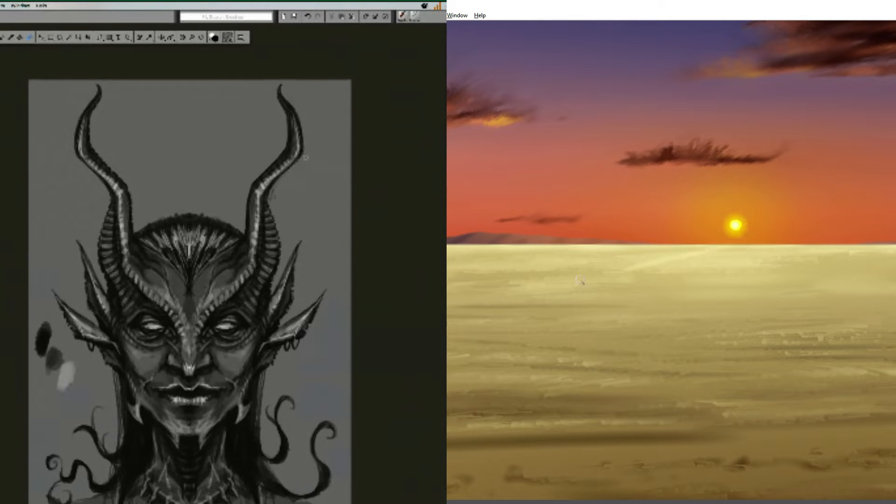
pyautogui.hotkey('ctrl', 'z')
pyautogui.moveTo(726, 248)
pyautogui.mouseDown()
pyautogui.moveTo(662, 267)
pyautogui.moveTo(617, 260)
pyautogui.mouseUp()
pyautogui.moveTo(739, 246)
pyautogui.mouseDown()
pyautogui.moveTo(770, 258)
pyautogui.moveTo(740, 244)
pyautogui.moveTo(832, 249)
pyautogui.moveTo(732, 245)
pyautogui.moveTo(725, 260)
pyautogui.moveTo(745, 243)
pyautogui.moveTo(736, 246)
pyautogui.moveTo(734, 295)
pyautogui.moveTo(750, 250)
pyautogui.moveTo(738, 233)
pyautogui.moveTo(746, 305)
pyautogui.moveTo(725, 234)
pyautogui.moveTo(729, 271)
pyautogui.mouseUp()
pyautogui.press(']')
pyautogui.moveTo(748, 242)
pyautogui.mouseDown()
pyautogui.moveTo(769, 261)
pyautogui.moveTo(805, 261)
pyautogui.mouseUp()
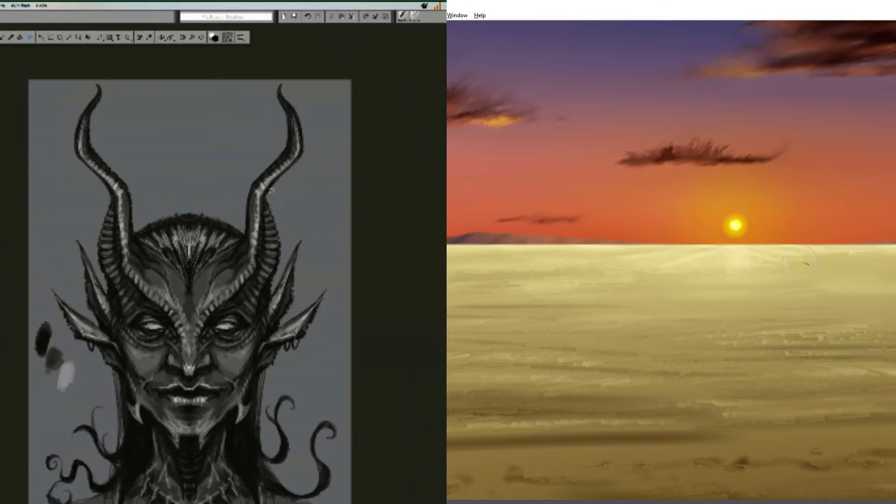
pyautogui.moveTo(724, 244); pyautogui.dragTo(690, 255)
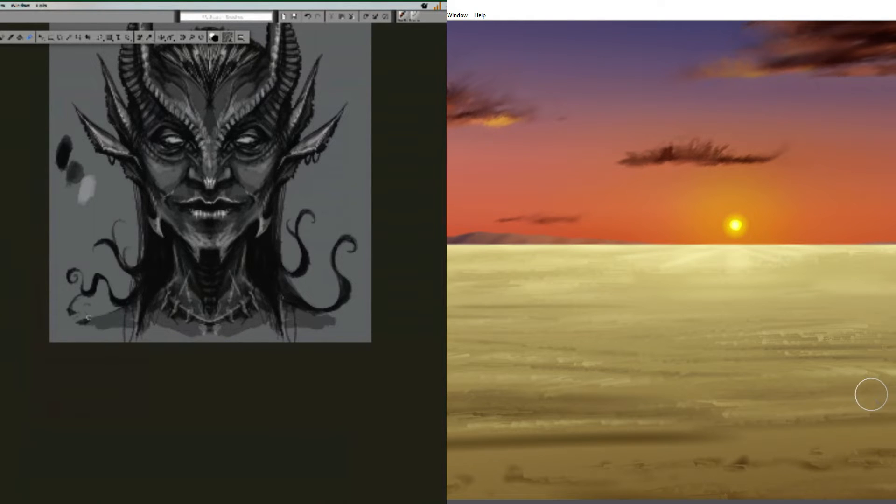
# - Bring back the palettes and touch up the trunk base of the yellow-green tree farther from the wall, using 25% opacity and 21% grain
pyautogui.press('Tab')
pyautogui.press('Tab')
pyautogui.press('Tab')
pyautogui.moveTo(894, 377)
pyautogui.mouseDown()
pyautogui.moveTo(840, 371)
pyautogui.moveTo(824, 379)
pyautogui.mouseUp()
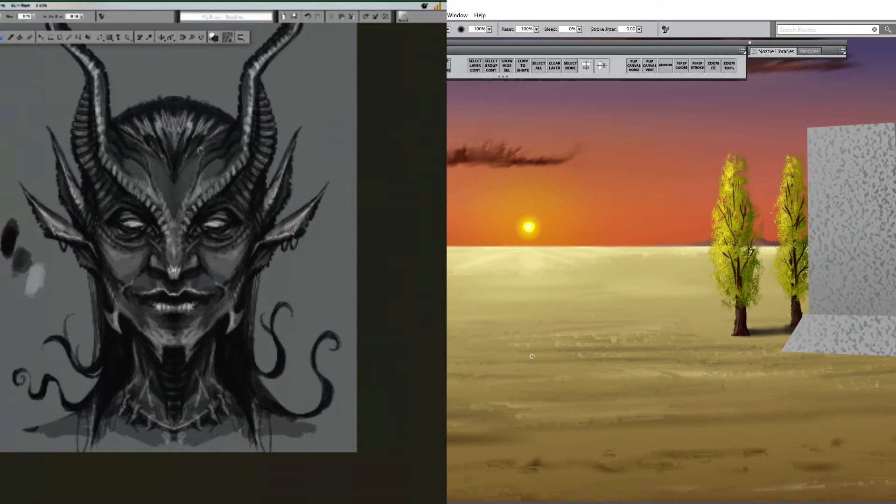
pyautogui.moveTo(734, 339); pyautogui.dragTo(748, 336)
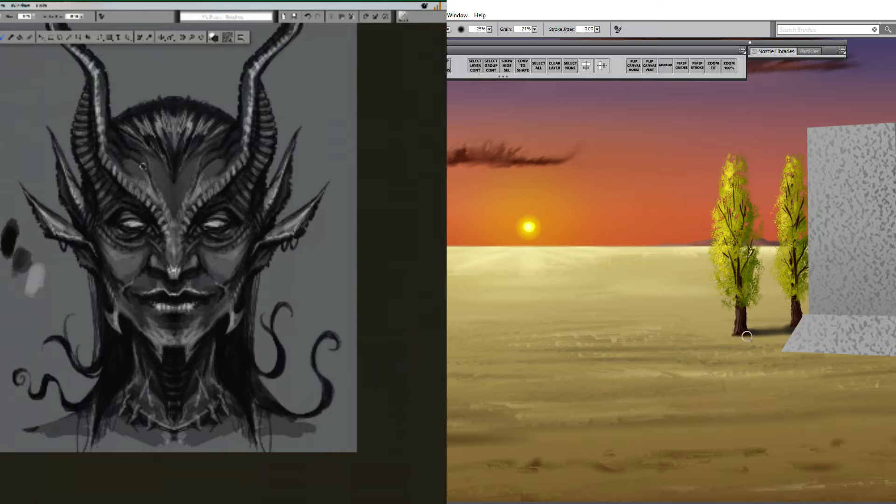
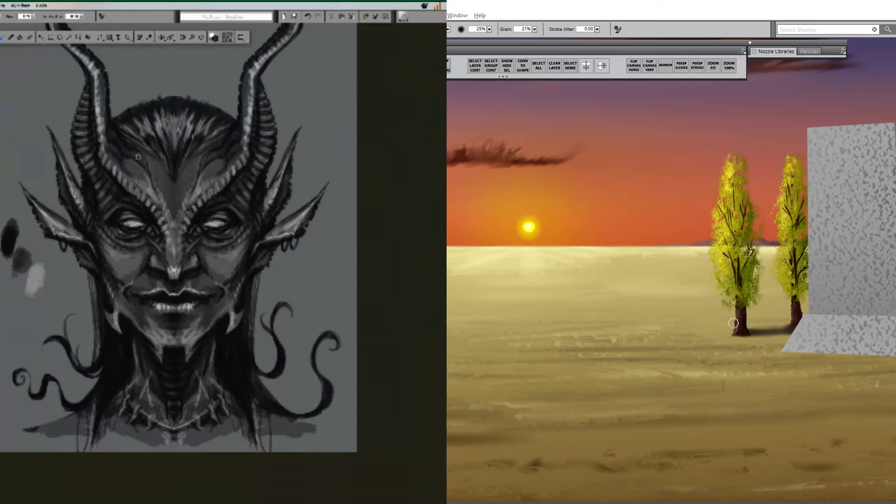
pyautogui.press('m')
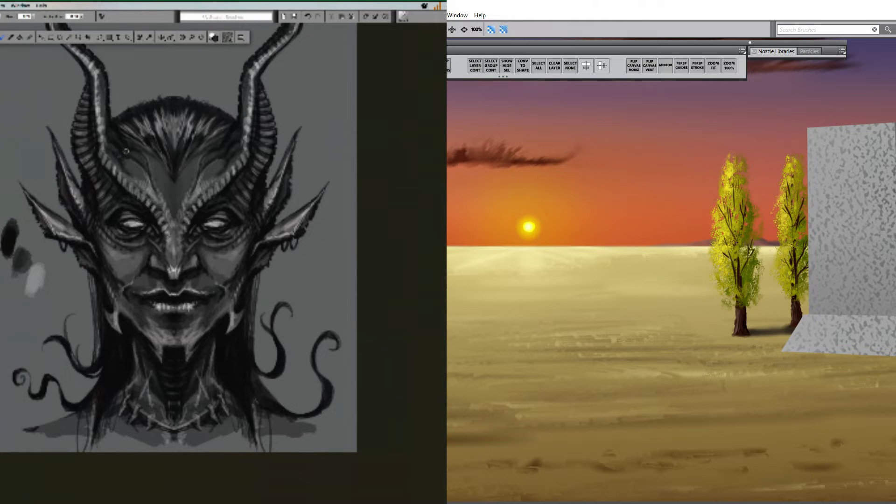
pyautogui.keyDown('alt'); pyautogui.click(605, 266); pyautogui.keyUp('alt')
pyautogui.keyDown('alt'); pyautogui.click(605, 267); pyautogui.keyUp('alt')
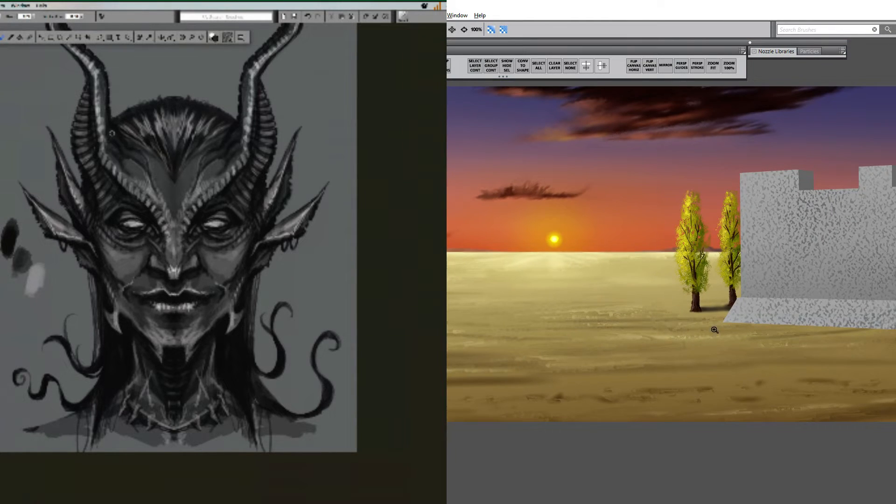
pyautogui.moveTo(699, 341)
pyautogui.mouseDown()
pyautogui.moveTo(569, 343)
pyautogui.moveTo(522, 365)
pyautogui.mouseUp()
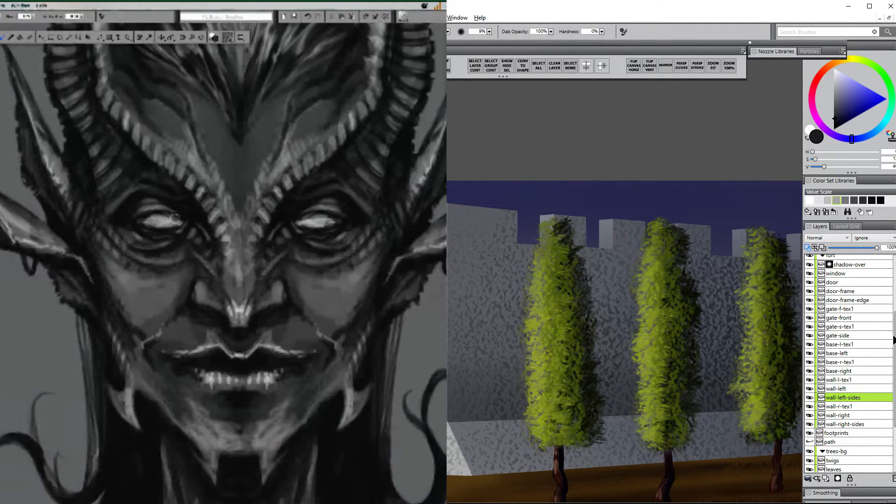
# - Hide the palettes and touch up the grainy texture on the merlons of the tree-lined wall at 28% opacity and 35% grain
pyautogui.moveTo(893, 340); pyautogui.dragTo(893, 272)
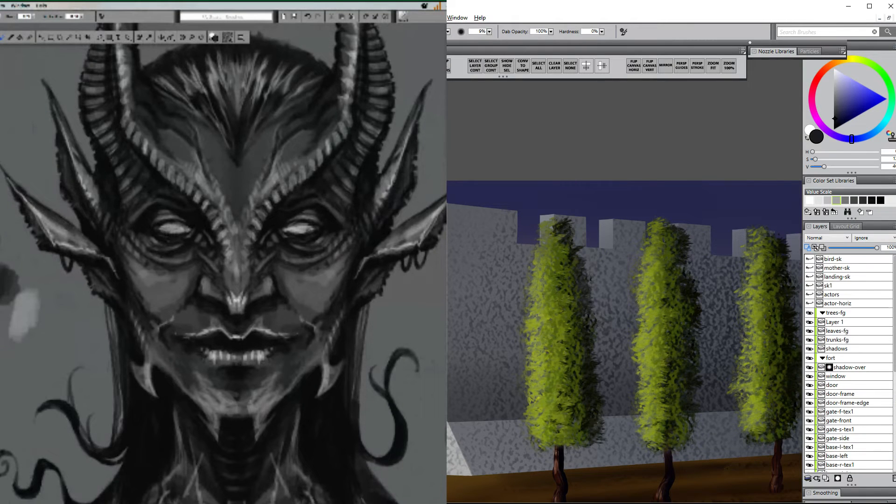
pyautogui.click(871, 8)
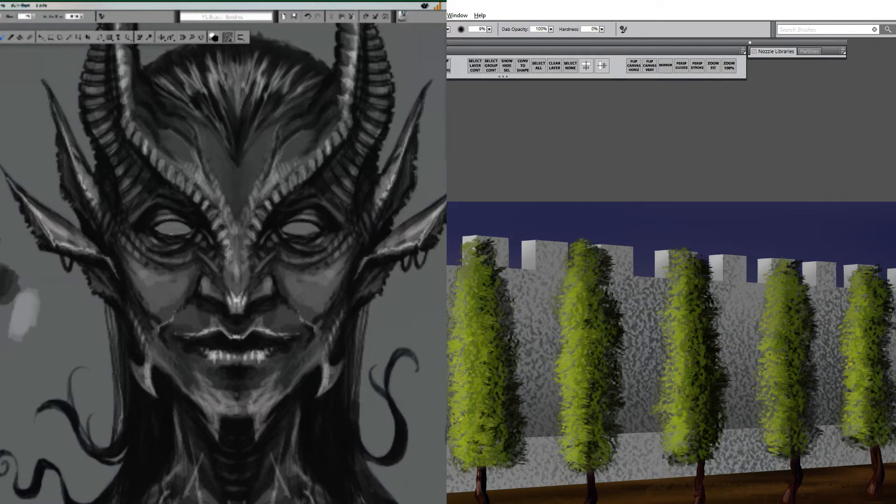
pyautogui.press('alt')
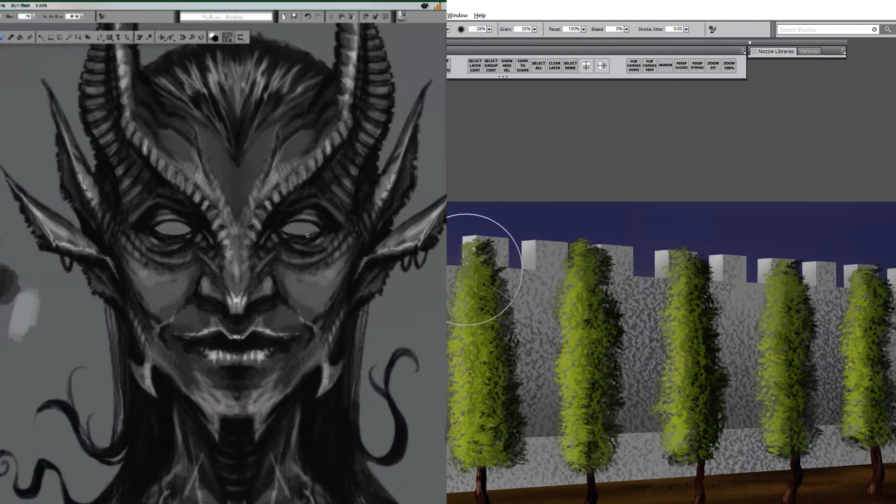
pyautogui.moveTo(646, 251); pyautogui.dragTo(665, 261)
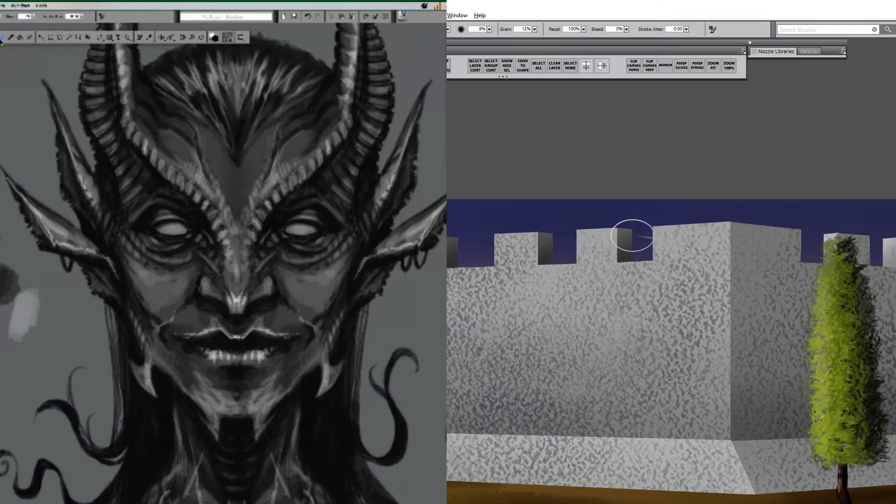
# - Texture the shaded merlon sides along the front wall, from the corner by the trees toward the sunset, at 9% opacity and 12% grain
pyautogui.moveTo(668, 309); pyautogui.dragTo(846, 327)
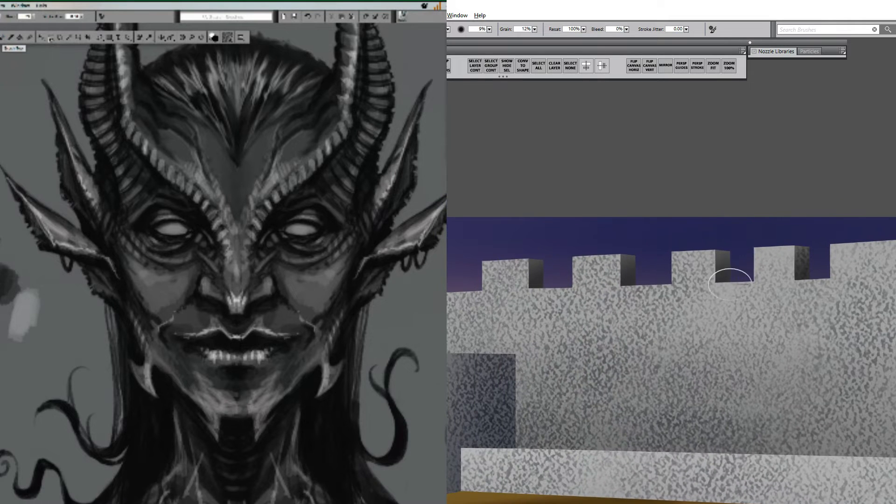
pyautogui.moveTo(672, 328); pyautogui.dragTo(774, 323)
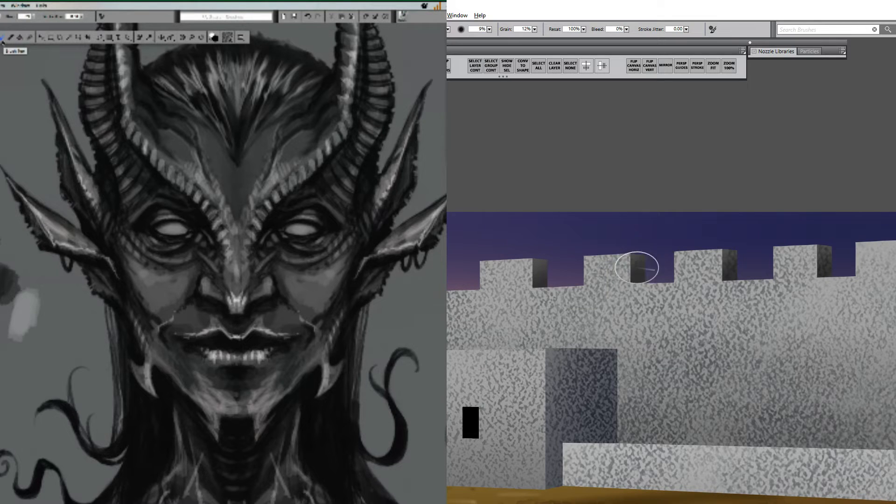
pyautogui.moveTo(658, 317); pyautogui.dragTo(789, 313)
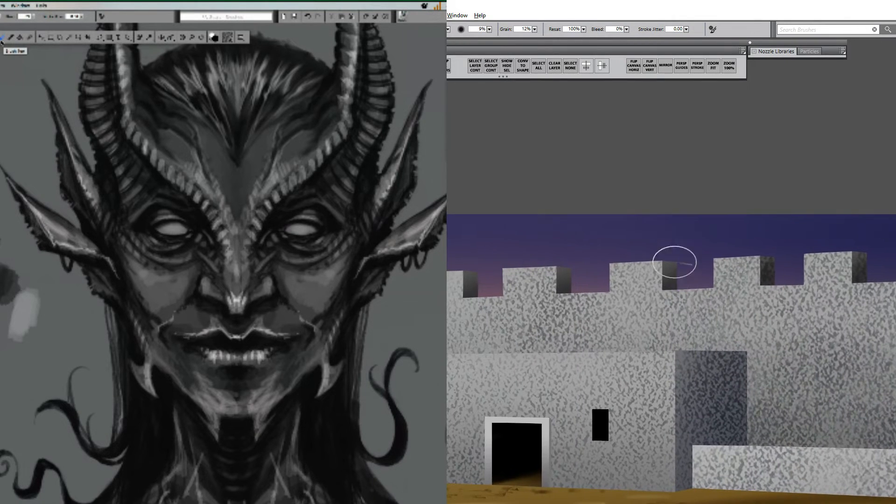
pyautogui.moveTo(674, 264); pyautogui.dragTo(813, 273)
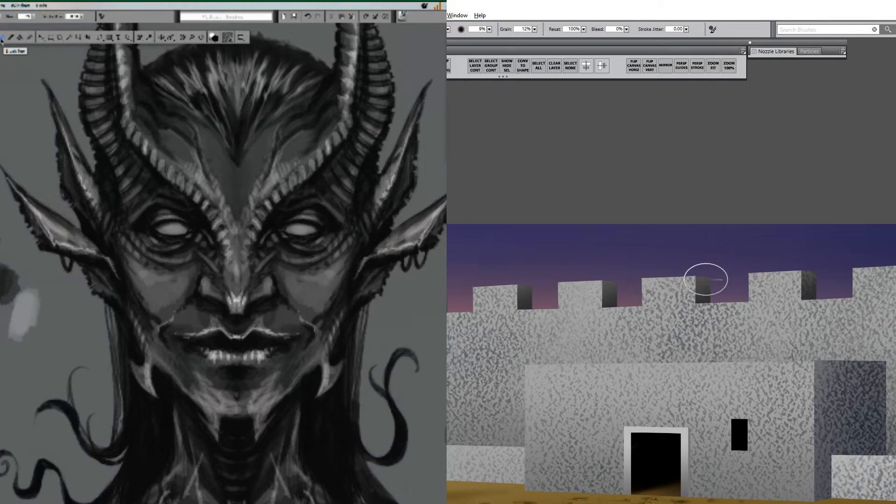
pyautogui.moveTo(696, 310); pyautogui.dragTo(823, 289)
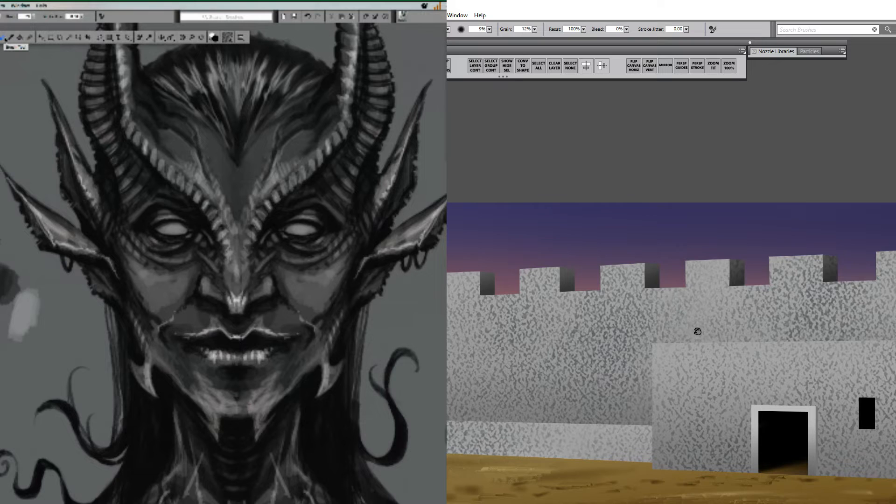
pyautogui.moveTo(697, 331); pyautogui.dragTo(781, 321)
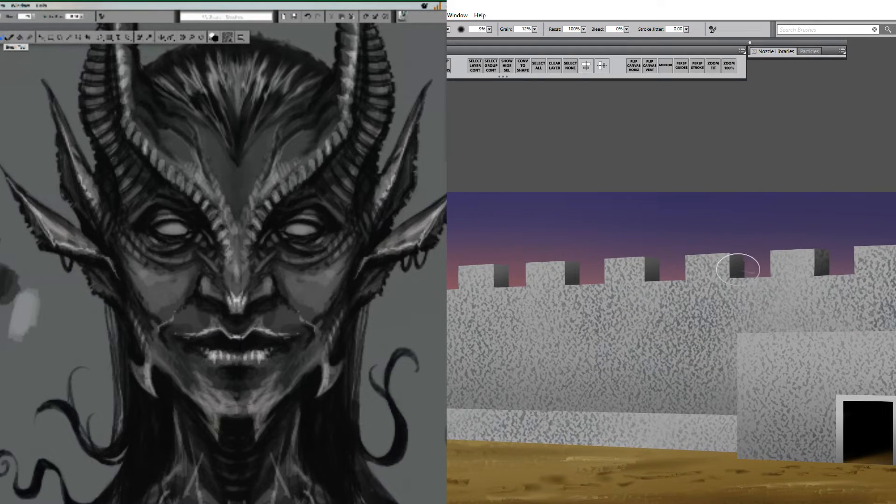
pyautogui.moveTo(682, 336); pyautogui.dragTo(738, 316)
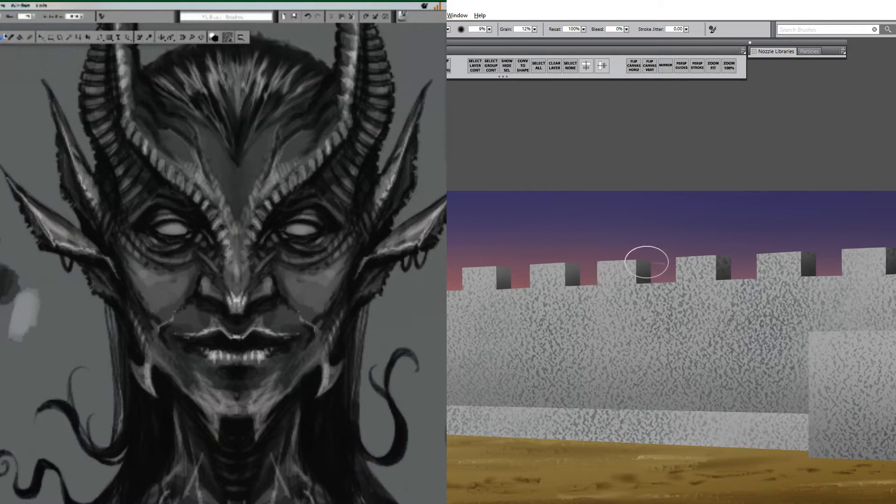
pyautogui.moveTo(648, 317); pyautogui.dragTo(789, 314)
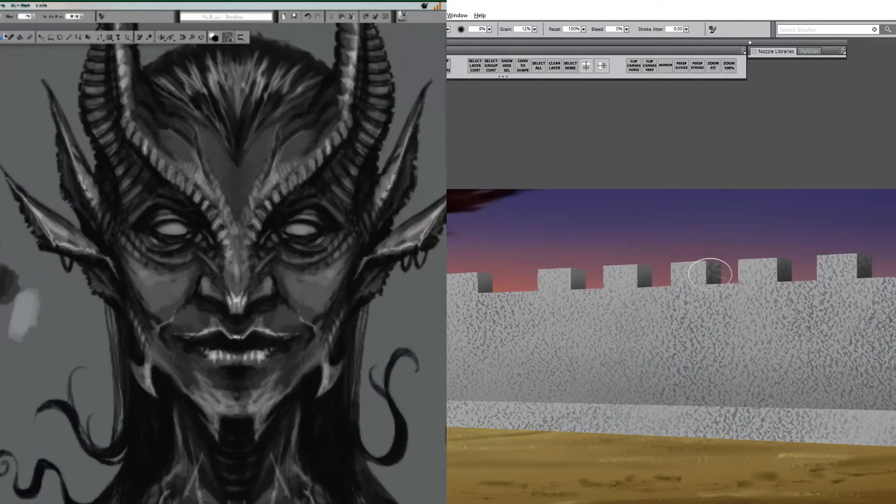
pyautogui.moveTo(722, 332); pyautogui.dragTo(795, 328)
pyautogui.moveTo(719, 267); pyautogui.dragTo(721, 268)
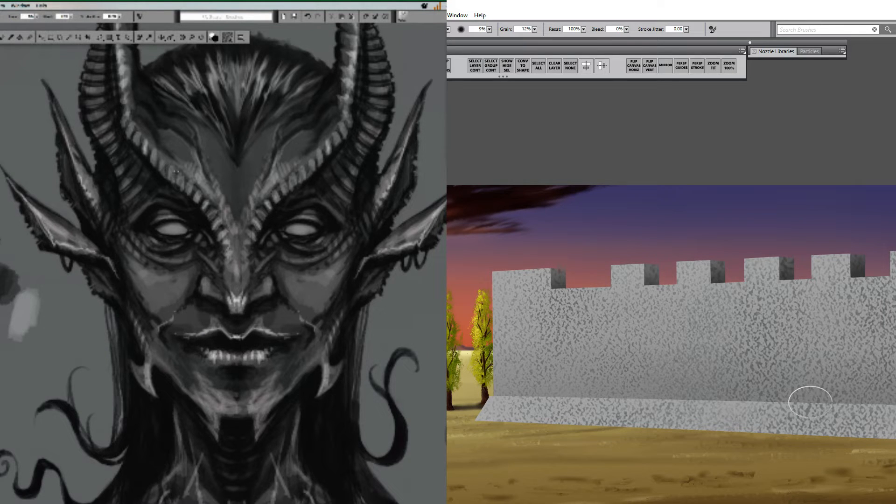
# - Undo and redo the last change to compare the front wall's sunset end before and after
pyautogui.moveTo(728, 405); pyautogui.dragTo(810, 378)
pyautogui.moveTo(884, 379); pyautogui.dragTo(859, 367)
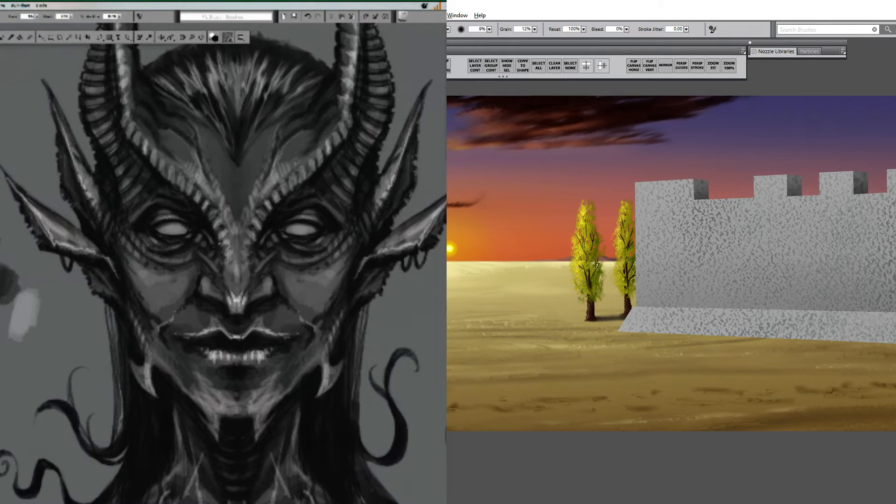
pyautogui.hotkey('ctrl', 'z')
pyautogui.hotkey('ctrl', 'y')
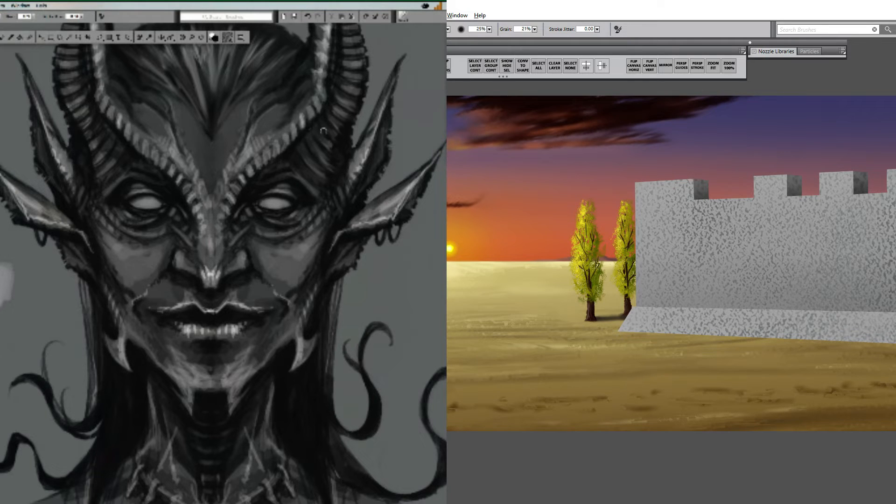
# - Soften the line where the front wall's sloped base meets the sand, using 25% opacity and 21% grain
pyautogui.moveTo(875, 328); pyautogui.dragTo(826, 314)
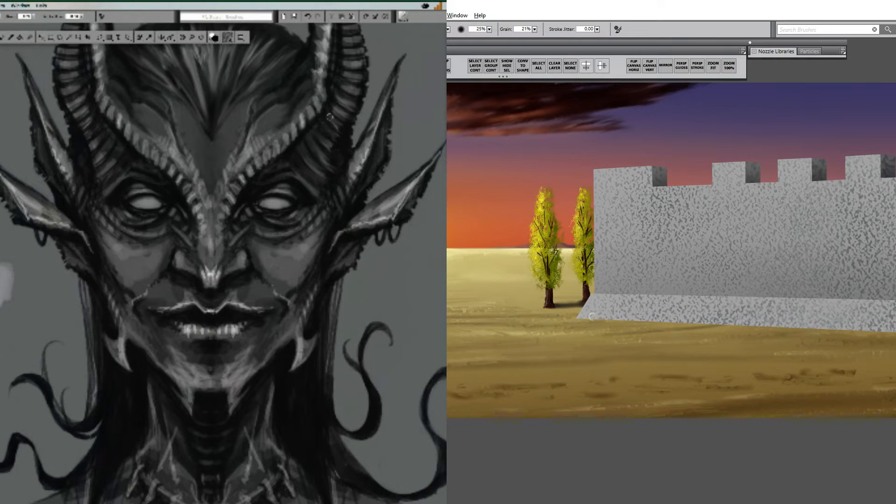
pyautogui.moveTo(585, 324); pyautogui.dragTo(837, 328)
pyautogui.moveTo(895, 350)
pyautogui.mouseDown()
pyautogui.moveTo(740, 344)
pyautogui.moveTo(646, 327)
pyautogui.mouseUp()
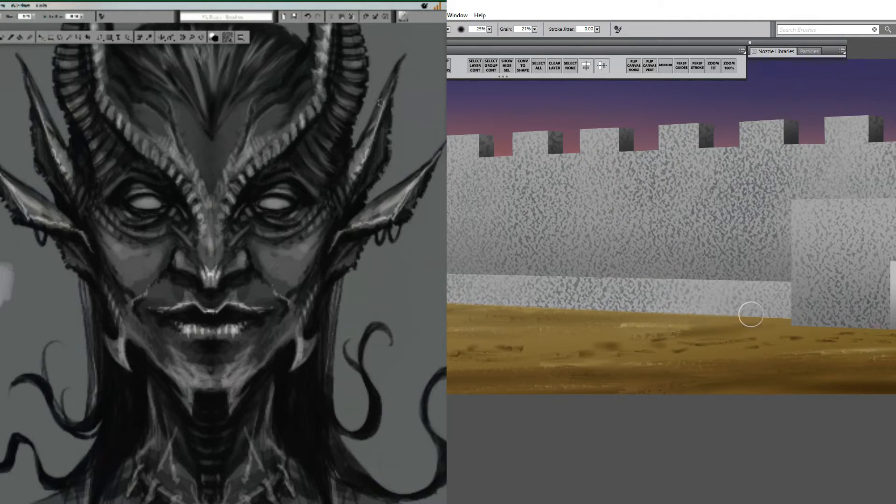
pyautogui.moveTo(831, 359); pyautogui.dragTo(626, 353)
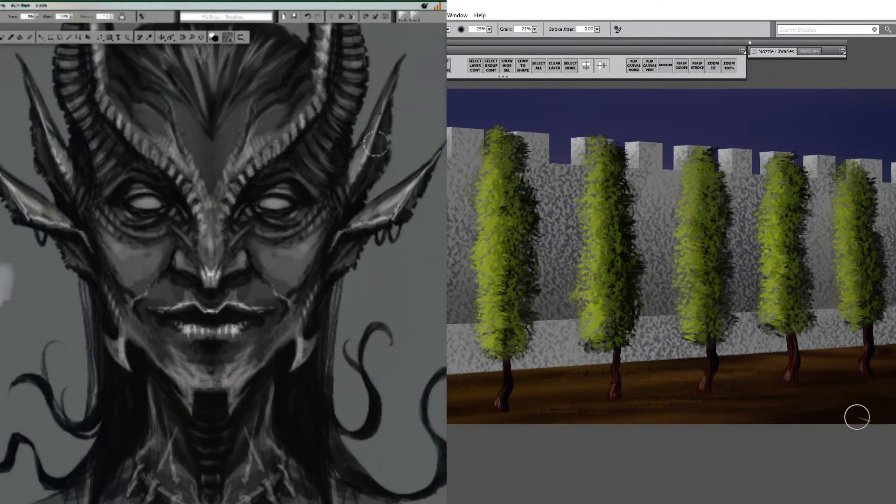
# - Sample black from the doorway and softly shade the gatehouse at 9% opacity, comparing the result by undoing and redoing
pyautogui.moveTo(663, 400); pyautogui.dragTo(859, 384)
pyautogui.moveTo(615, 373); pyautogui.dragTo(845, 374)
pyautogui.moveTo(606, 371)
pyautogui.mouseDown()
pyautogui.moveTo(694, 382)
pyautogui.moveTo(789, 371)
pyautogui.mouseUp()
pyautogui.moveTo(676, 384); pyautogui.dragTo(788, 368)
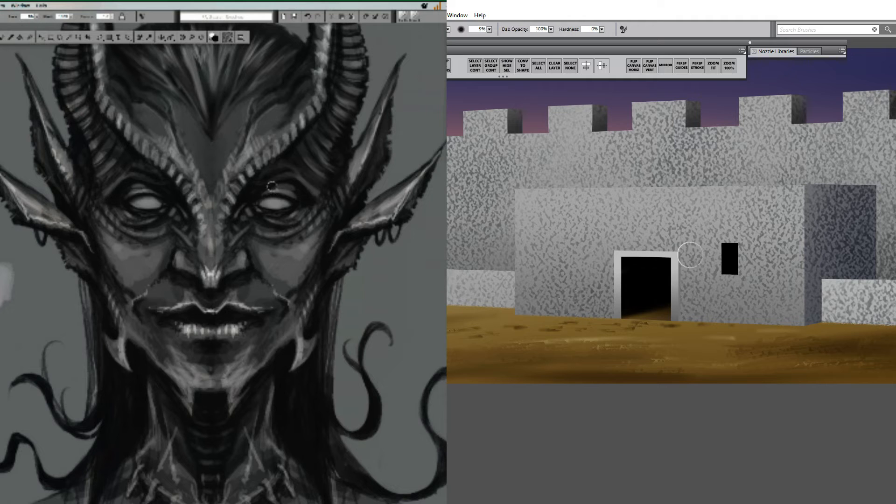
pyautogui.keyDown('alt'); pyautogui.click(640, 273); pyautogui.keyUp('alt')
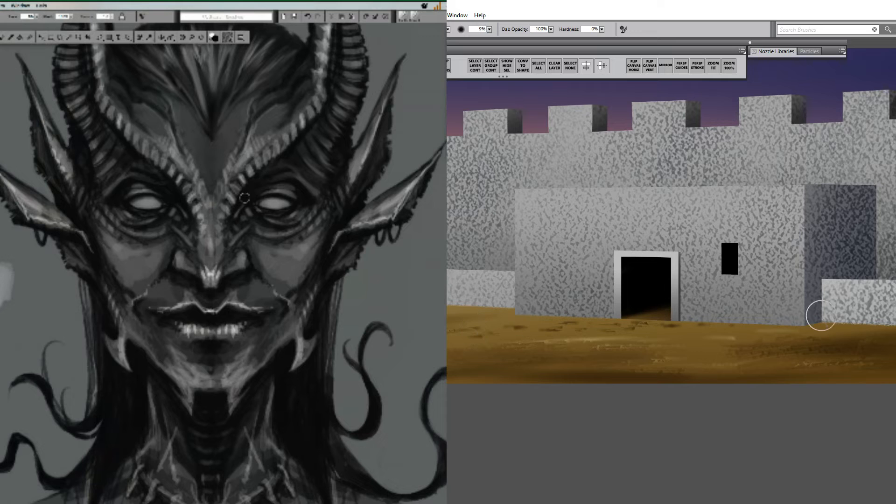
pyautogui.hotkey('ctrl', 'z')
pyautogui.hotkey('ctrl', 'y')
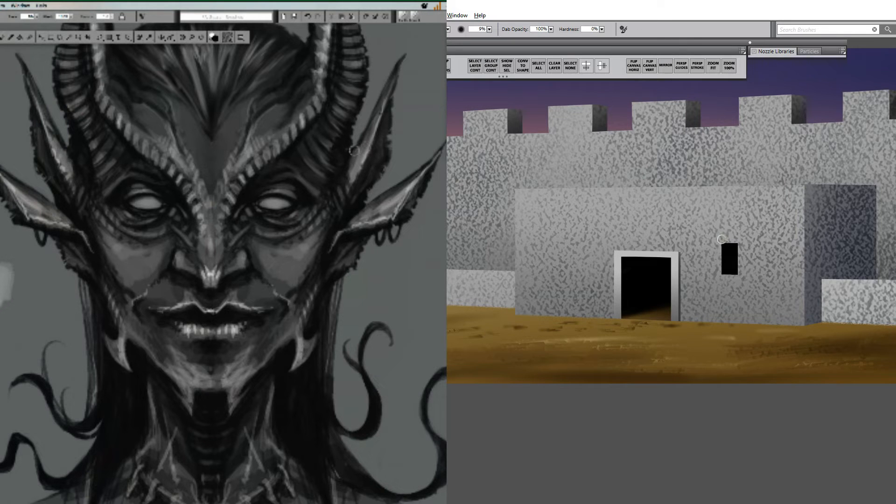
# - Undo the first soft stroke beside the gatehouse window and repaint the window's left edge at 100% opacity
pyautogui.moveTo(721, 242); pyautogui.dragTo(720, 272)
pyautogui.hotkey('ctrl', 'z')
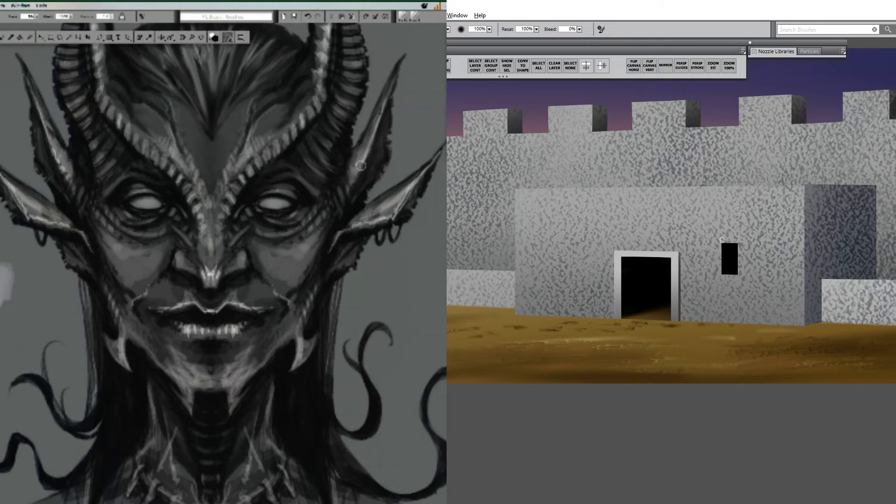
pyautogui.moveTo(722, 243); pyautogui.dragTo(721, 263)
# - Examine the whole panorama zoomed out, then the fortress corner and the row of trees up close
pyautogui.press('m')
pyautogui.keyDown('alt'); pyautogui.click(689, 313); pyautogui.keyUp('alt')
pyautogui.keyDown('alt'); pyautogui.click(689, 315); pyautogui.keyUp('alt')
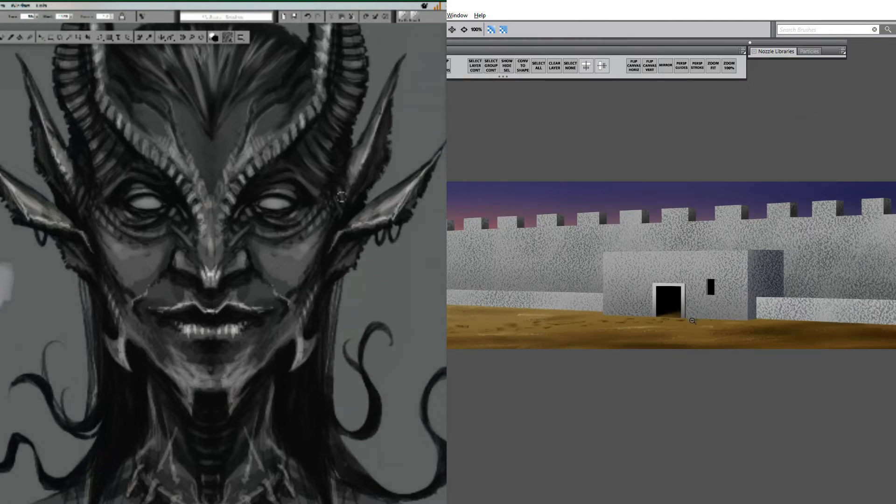
pyautogui.keyDown('alt'); pyautogui.click(695, 325); pyautogui.keyUp('alt')
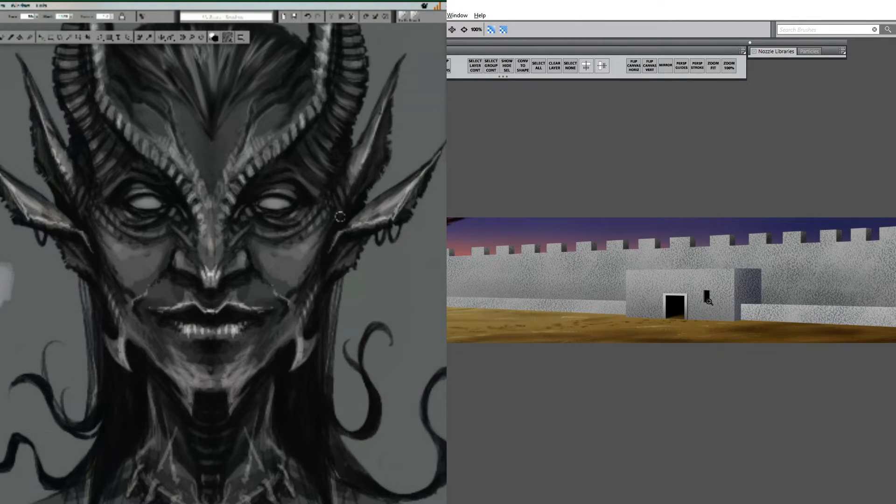
pyautogui.keyDown('alt'); pyautogui.click(702, 322); pyautogui.keyUp('alt')
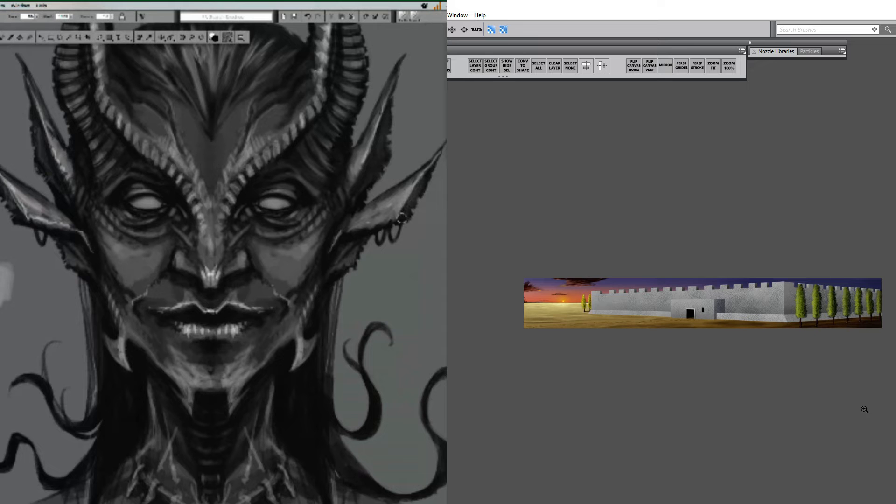
pyautogui.click(713, 308)
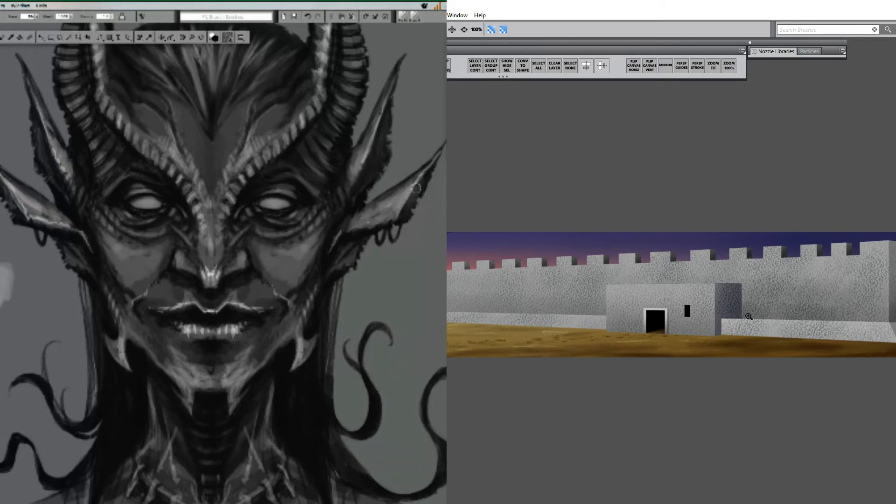
pyautogui.click(849, 313)
pyautogui.moveTo(875, 330); pyautogui.dragTo(679, 321)
pyautogui.click(816, 322)
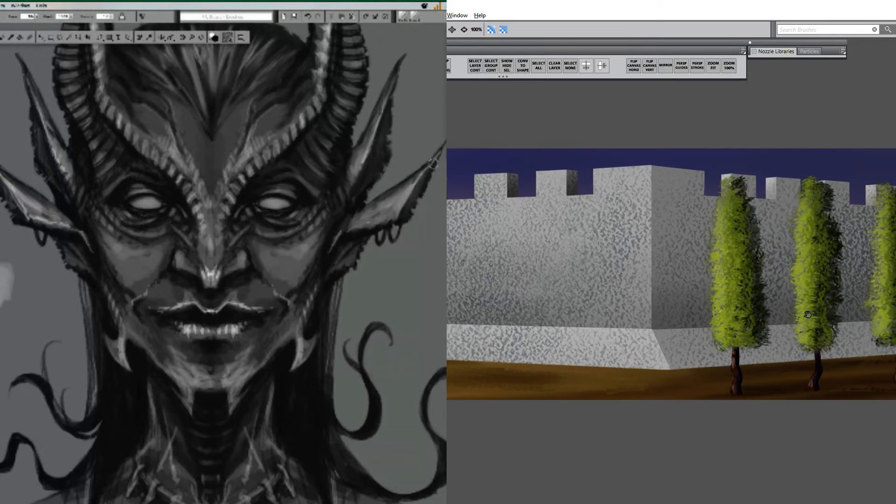
pyautogui.moveTo(817, 323); pyautogui.dragTo(761, 323)
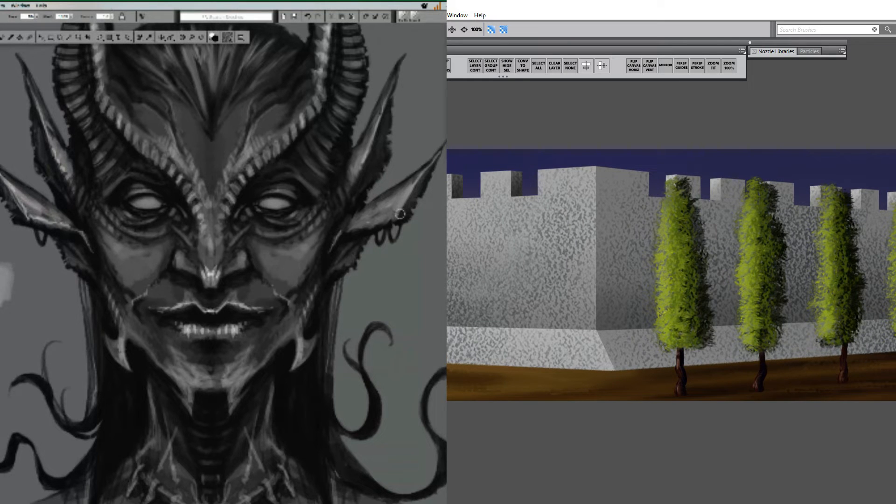
pyautogui.keyDown('alt'); pyautogui.click(731, 344); pyautogui.keyUp('alt')
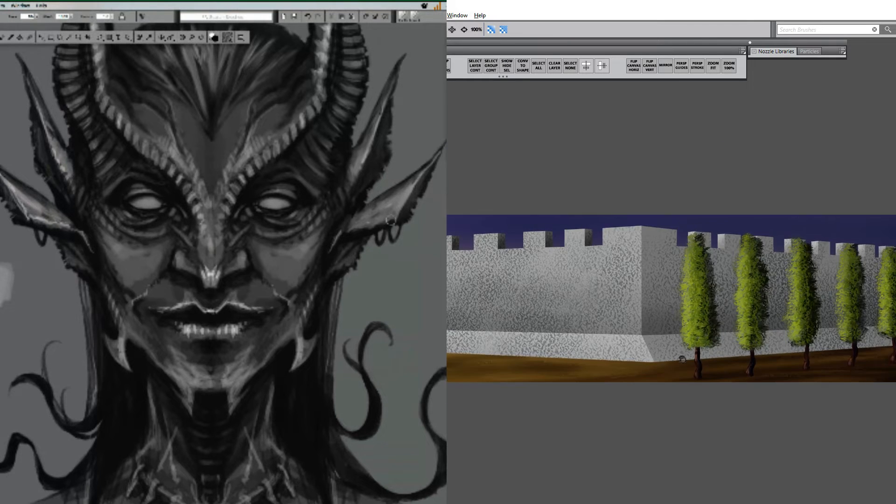
# - Smear the speckled stone texture across the front wall using a blender at 43% opacity, 100% grain, 0% resat and 100% bleed
pyautogui.moveTo(699, 360); pyautogui.dragTo(880, 362)
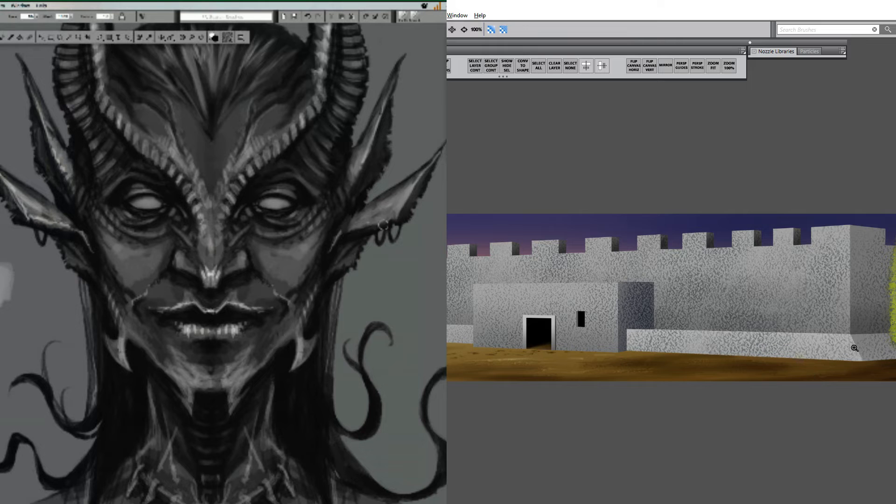
pyautogui.moveTo(657, 340); pyautogui.dragTo(806, 341)
pyautogui.moveTo(721, 347); pyautogui.dragTo(862, 340)
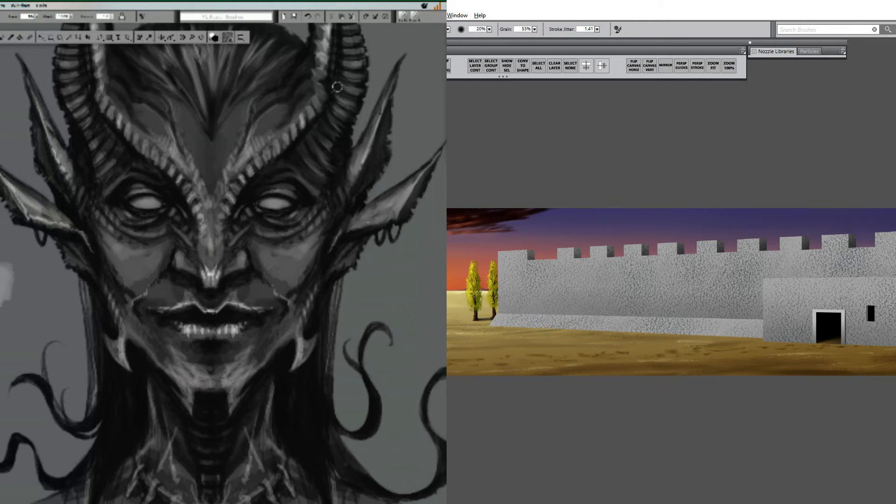
pyautogui.moveTo(520, 270)
pyautogui.mouseDown()
pyautogui.moveTo(520, 299)
pyautogui.moveTo(514, 274)
pyautogui.moveTo(530, 273)
pyautogui.moveTo(508, 262)
pyautogui.moveTo(520, 263)
pyautogui.moveTo(509, 281)
pyautogui.moveTo(542, 272)
pyautogui.moveTo(525, 288)
pyautogui.moveTo(548, 298)
pyautogui.moveTo(595, 267)
pyautogui.moveTo(589, 296)
pyautogui.moveTo(558, 265)
pyautogui.moveTo(623, 268)
pyautogui.moveTo(613, 290)
pyautogui.moveTo(632, 306)
pyautogui.moveTo(636, 281)
pyautogui.moveTo(665, 275)
pyautogui.moveTo(663, 302)
pyautogui.moveTo(676, 256)
pyautogui.moveTo(707, 263)
pyautogui.moveTo(700, 292)
pyautogui.moveTo(720, 303)
pyautogui.moveTo(727, 269)
pyautogui.moveTo(748, 272)
pyautogui.moveTo(747, 304)
pyautogui.moveTo(754, 252)
pyautogui.moveTo(771, 264)
pyautogui.moveTo(740, 276)
pyautogui.moveTo(744, 306)
pyautogui.moveTo(795, 265)
pyautogui.moveTo(836, 253)
pyautogui.moveTo(854, 261)
pyautogui.moveTo(835, 266)
pyautogui.moveTo(880, 258)
pyautogui.moveTo(889, 247)
pyautogui.moveTo(890, 258)
pyautogui.moveTo(747, 288)
pyautogui.moveTo(654, 320)
pyautogui.moveTo(561, 322)
pyautogui.mouseUp()
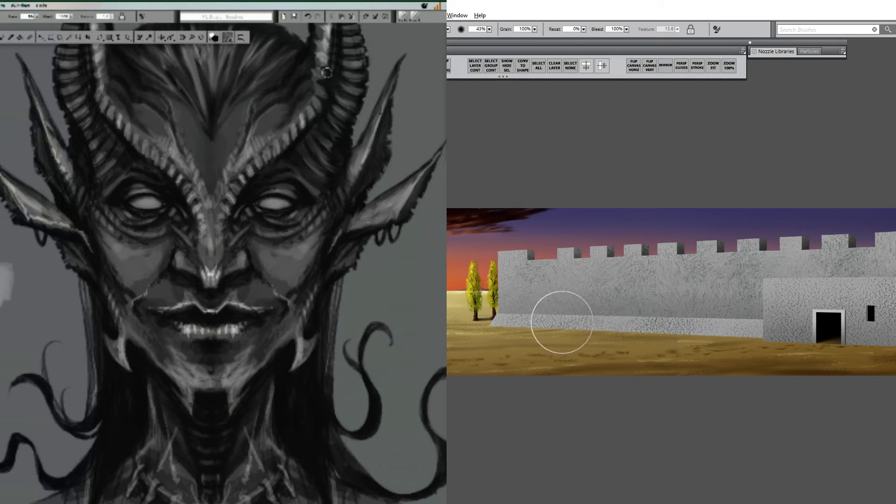
pyautogui.moveTo(768, 389); pyautogui.dragTo(521, 406)
pyautogui.moveTo(686, 280)
pyautogui.mouseDown()
pyautogui.moveTo(677, 315)
pyautogui.moveTo(689, 324)
pyautogui.moveTo(686, 311)
pyautogui.moveTo(742, 266)
pyautogui.moveTo(734, 319)
pyautogui.moveTo(763, 322)
pyautogui.moveTo(778, 267)
pyautogui.moveTo(794, 265)
pyautogui.moveTo(809, 321)
pyautogui.moveTo(829, 322)
pyautogui.moveTo(839, 267)
pyautogui.moveTo(858, 274)
pyautogui.moveTo(865, 303)
pyautogui.moveTo(878, 257)
pyautogui.moveTo(864, 335)
pyautogui.moveTo(876, 335)
pyautogui.moveTo(813, 334)
pyautogui.moveTo(813, 345)
pyautogui.moveTo(745, 260)
pyautogui.moveTo(693, 258)
pyautogui.mouseUp()
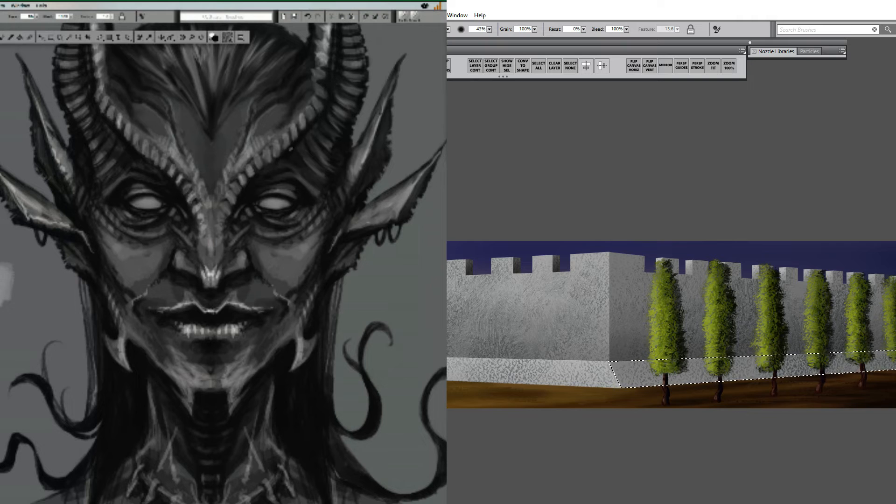
# - Hide the selection outline and blend the stone texture along the sloped base of the wall behind the trees
pyautogui.hotkey('ctrl', 'shift', 'h')
pyautogui.moveTo(633, 377); pyautogui.dragTo(895, 356)
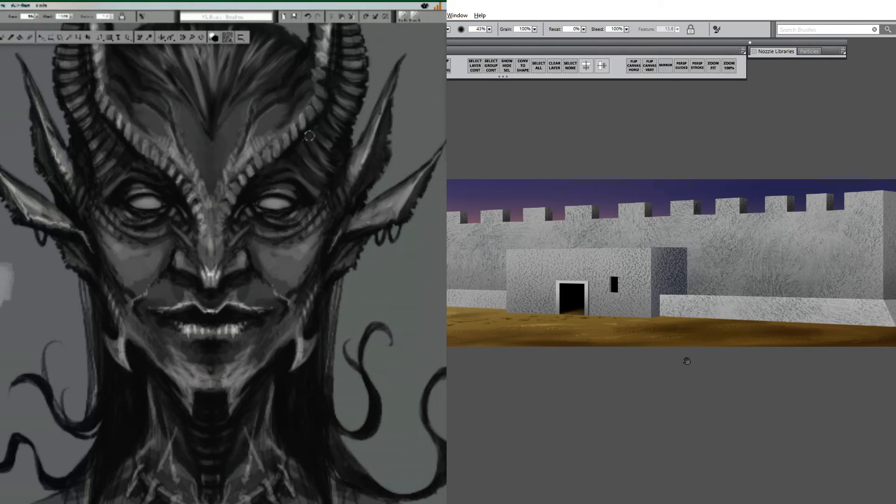
pyautogui.moveTo(684, 359); pyautogui.dragTo(807, 369)
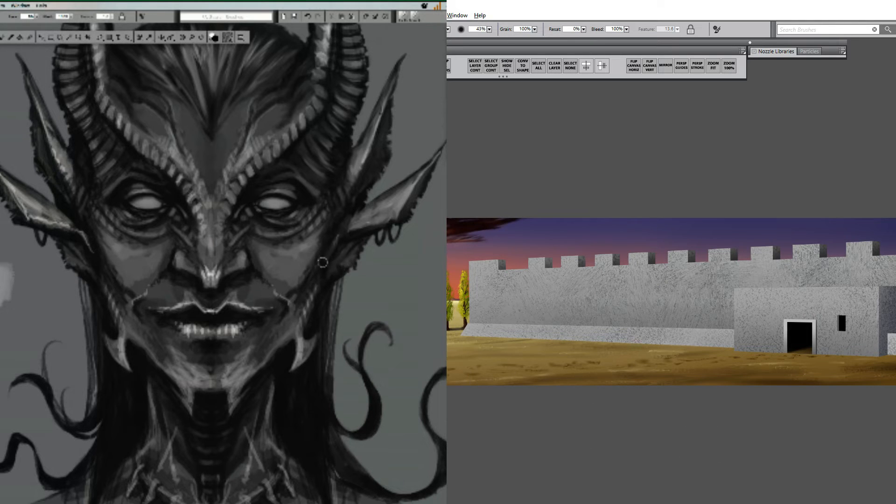
# - Repaint the foliage of the tree row with soft, mottled shading at 9% opacity
pyautogui.press('m')
pyautogui.keyDown('alt'); pyautogui.click(728, 322); pyautogui.keyUp('alt')
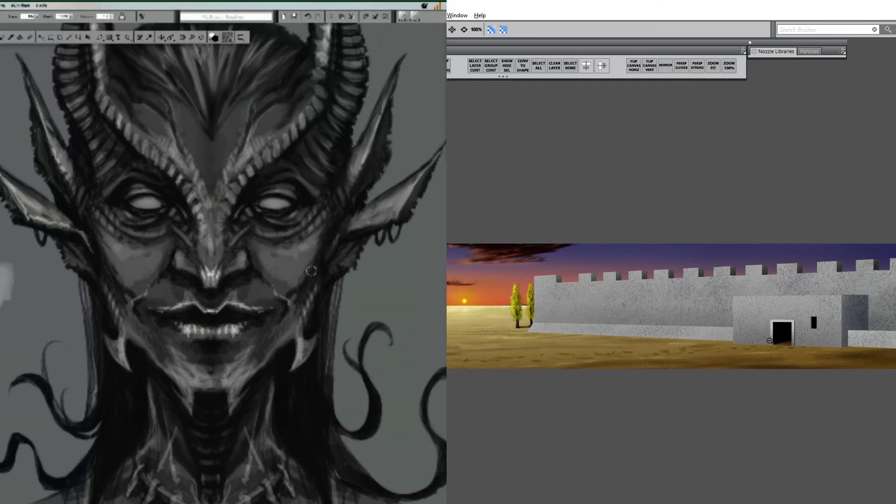
pyautogui.keyDown('alt'); pyautogui.click(770, 340); pyautogui.keyUp('alt')
pyautogui.click(878, 342)
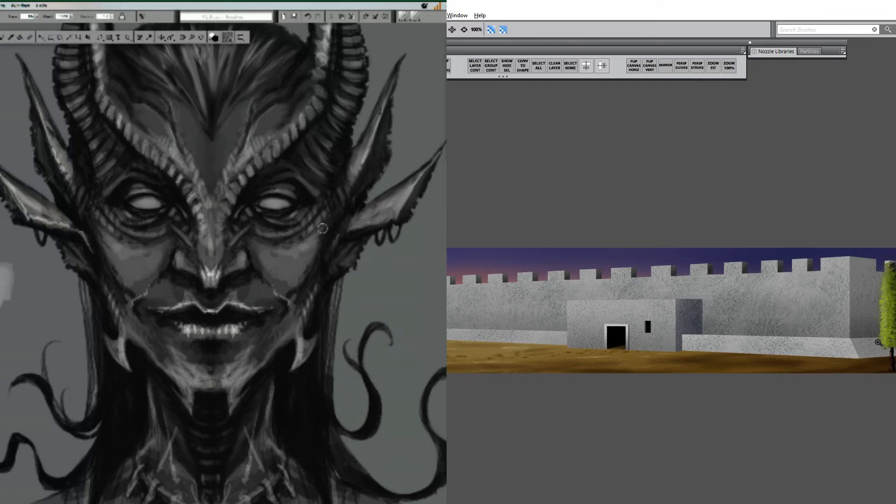
pyautogui.moveTo(878, 342); pyautogui.dragTo(668, 325)
pyautogui.click(797, 337)
pyautogui.click(744, 329)
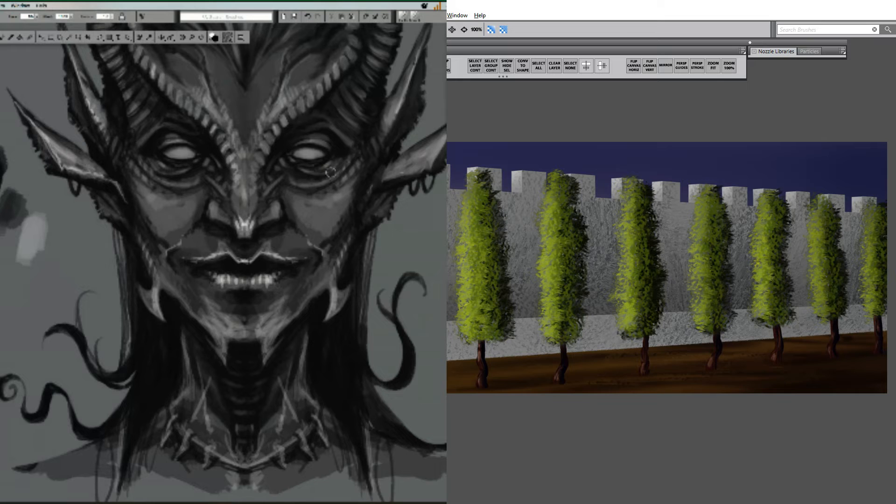
pyautogui.press('b')
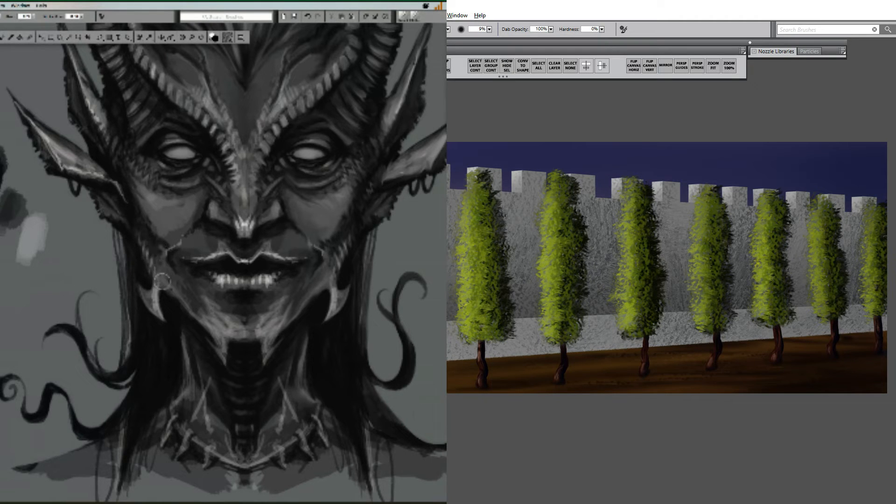
pyautogui.moveTo(171, 297)
pyautogui.mouseDown()
pyautogui.moveTo(191, 320)
pyautogui.moveTo(176, 307)
pyautogui.mouseUp()
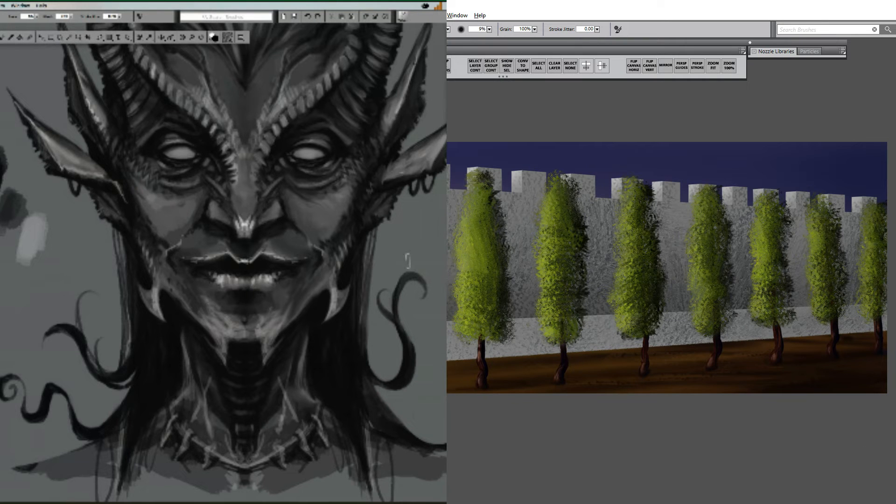
# - Examine the shaded trees up close, the panorama zoomed out around the fortress corner, and the tree row again
pyautogui.press('m')
pyautogui.click(485, 236)
pyautogui.click(486, 236)
pyautogui.click(490, 252)
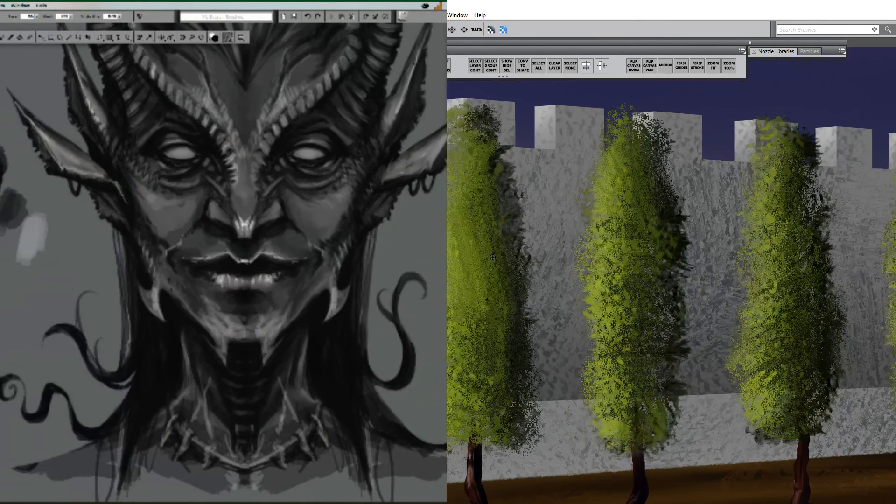
pyautogui.keyDown('alt'); pyautogui.click(535, 325); pyautogui.keyUp('alt')
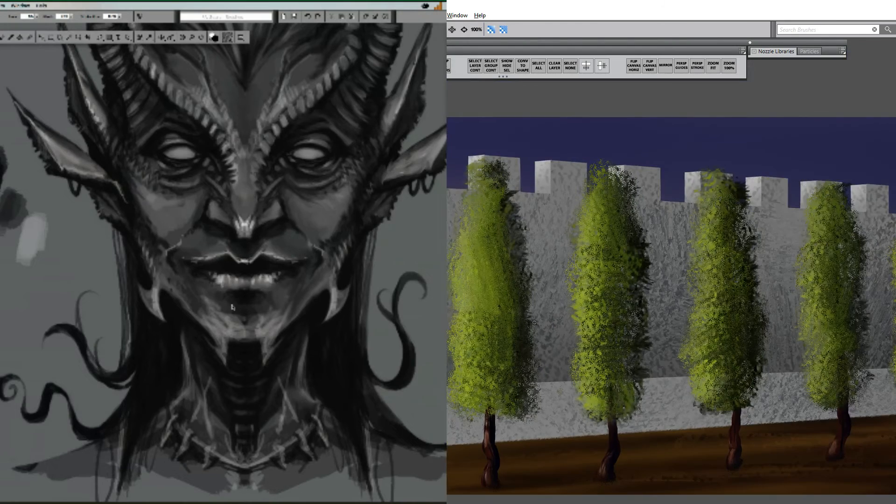
pyautogui.keyDown('alt'); pyautogui.click(533, 326); pyautogui.keyUp('alt')
pyautogui.keyDown('alt'); pyautogui.click(539, 338); pyautogui.keyUp('alt')
pyautogui.keyDown('alt'); pyautogui.click(546, 355); pyautogui.keyUp('alt')
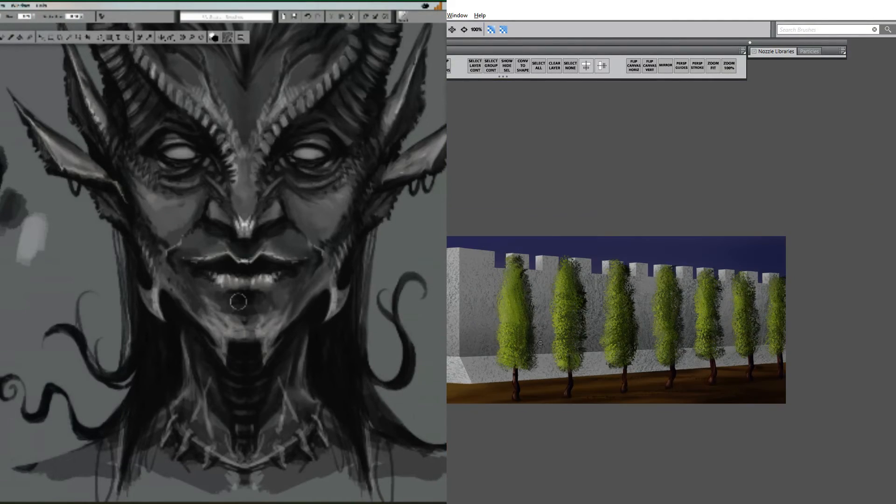
pyautogui.keyDown('alt'); pyautogui.click(551, 358); pyautogui.keyUp('alt')
pyautogui.moveTo(503, 372); pyautogui.dragTo(748, 330)
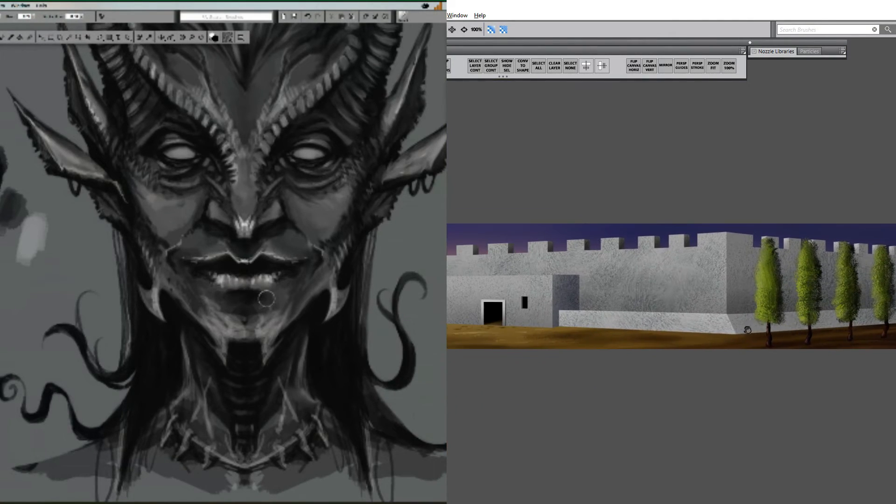
pyautogui.moveTo(683, 339); pyautogui.dragTo(617, 347)
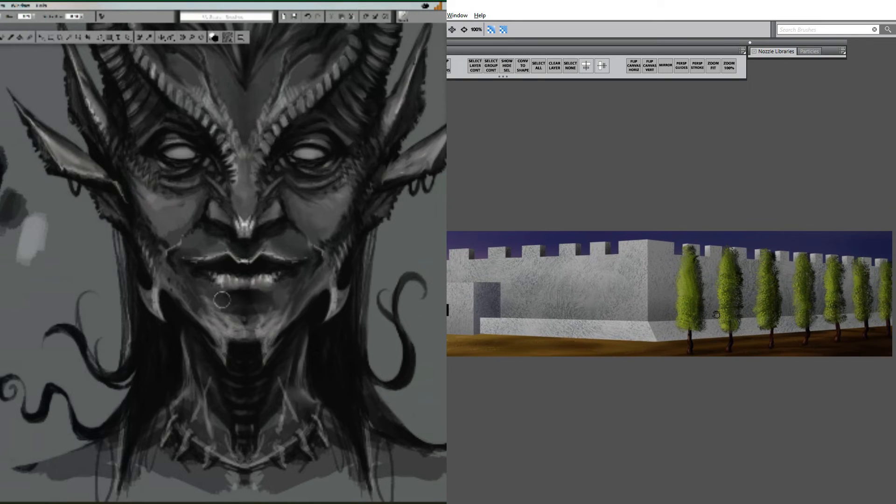
pyautogui.click(705, 306)
pyautogui.click(706, 306)
pyautogui.click(706, 306)
pyautogui.moveTo(752, 342); pyautogui.dragTo(638, 347)
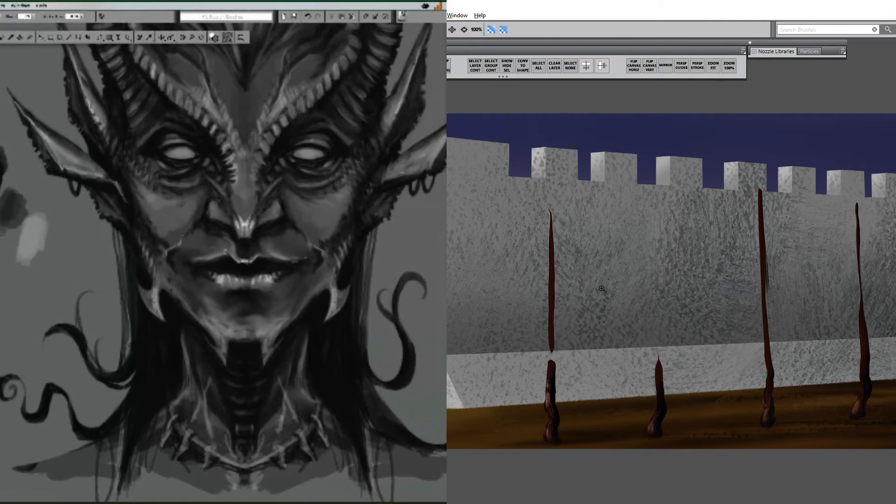
# - Choose the 1670 by 1575 px leaves nozzle marked Linear-Size-P from the nozzle libraries
pyautogui.click(779, 52)
pyautogui.moveTo(796, 139); pyautogui.dragTo(805, 254)
pyautogui.scroll(-5, 840, 187)
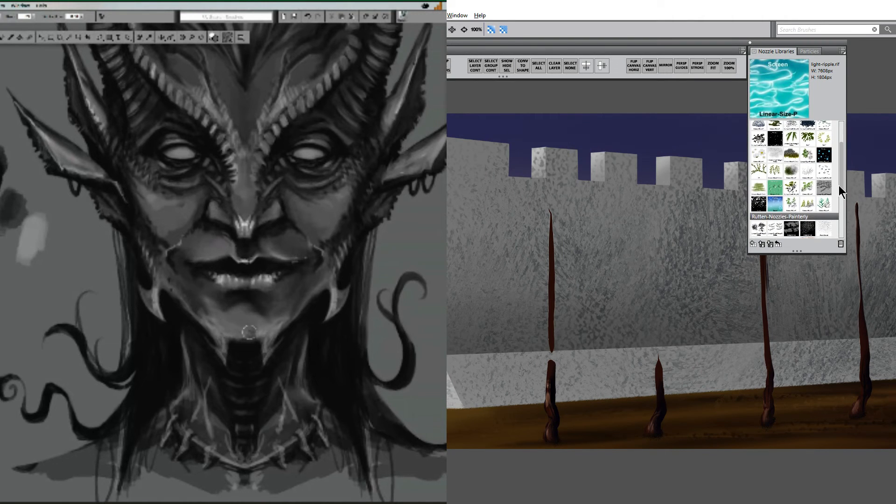
pyautogui.click(808, 188)
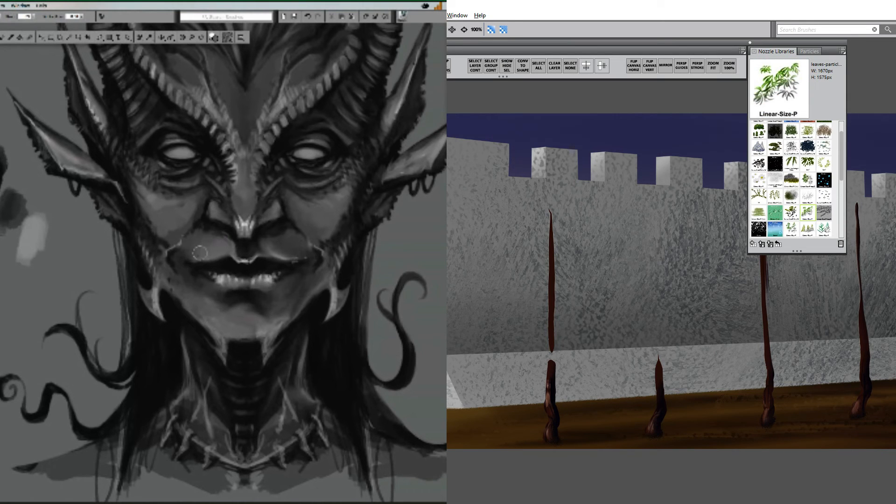
pyautogui.click(780, 52)
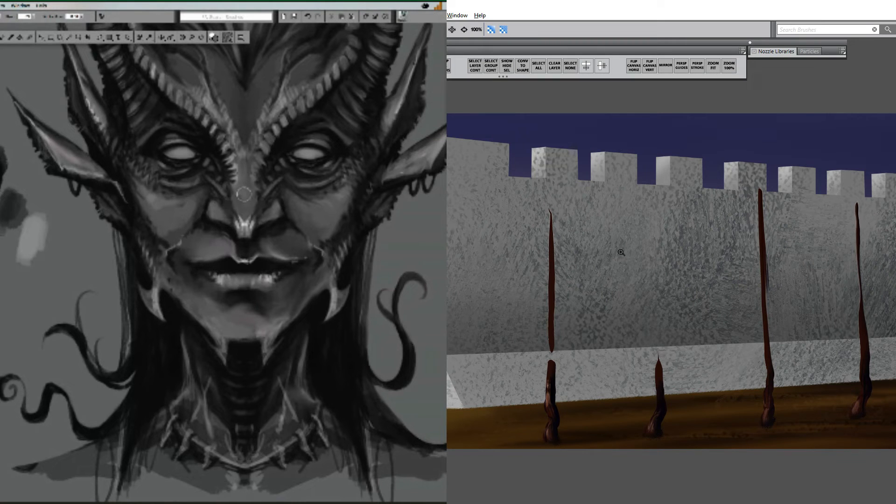
# - Spray grey leaves down the first two trunks beside the fortress corner at 100% opacity and 100% grain
pyautogui.press('b')
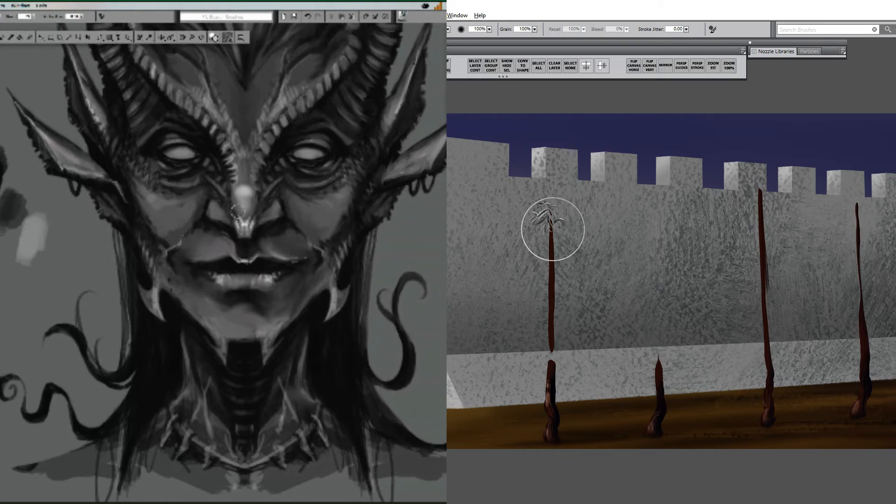
pyautogui.moveTo(558, 212)
pyautogui.mouseDown()
pyautogui.moveTo(541, 236)
pyautogui.moveTo(553, 233)
pyautogui.moveTo(553, 205)
pyautogui.moveTo(537, 215)
pyautogui.moveTo(558, 209)
pyautogui.moveTo(560, 226)
pyautogui.moveTo(532, 266)
pyautogui.moveTo(555, 255)
pyautogui.moveTo(564, 269)
pyautogui.moveTo(529, 287)
pyautogui.moveTo(559, 280)
pyautogui.moveTo(552, 302)
pyautogui.moveTo(534, 305)
pyautogui.moveTo(564, 315)
pyautogui.moveTo(531, 346)
pyautogui.moveTo(539, 330)
pyautogui.moveTo(566, 345)
pyautogui.moveTo(566, 358)
pyautogui.moveTo(543, 352)
pyautogui.moveTo(517, 372)
pyautogui.moveTo(562, 362)
pyautogui.moveTo(576, 376)
pyautogui.moveTo(556, 365)
pyautogui.moveTo(532, 380)
pyautogui.moveTo(561, 378)
pyautogui.moveTo(548, 397)
pyautogui.moveTo(574, 387)
pyautogui.moveTo(547, 382)
pyautogui.mouseUp()
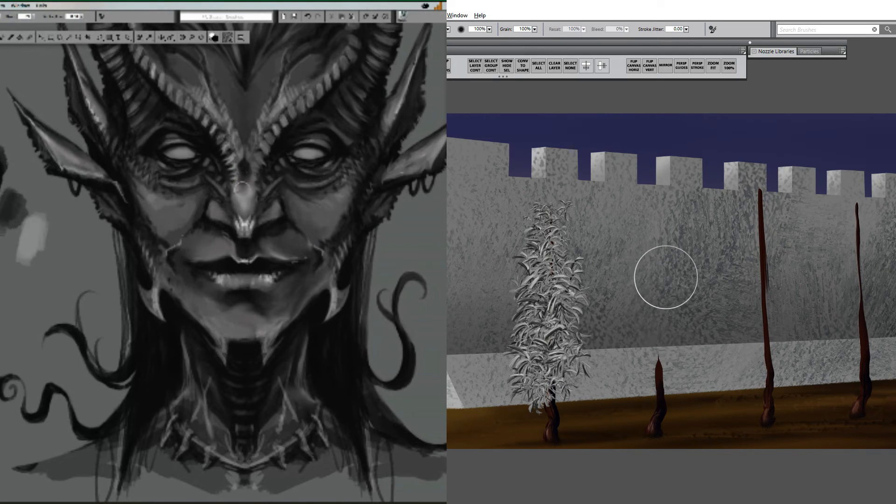
pyautogui.moveTo(657, 259)
pyautogui.mouseDown()
pyautogui.moveTo(651, 282)
pyautogui.moveTo(663, 293)
pyautogui.moveTo(645, 308)
pyautogui.moveTo(658, 306)
pyautogui.moveTo(662, 323)
pyautogui.moveTo(645, 328)
pyautogui.moveTo(647, 345)
pyautogui.moveTo(666, 334)
pyautogui.moveTo(647, 360)
pyautogui.moveTo(670, 365)
pyautogui.moveTo(653, 381)
pyautogui.moveTo(672, 381)
pyautogui.mouseUp()
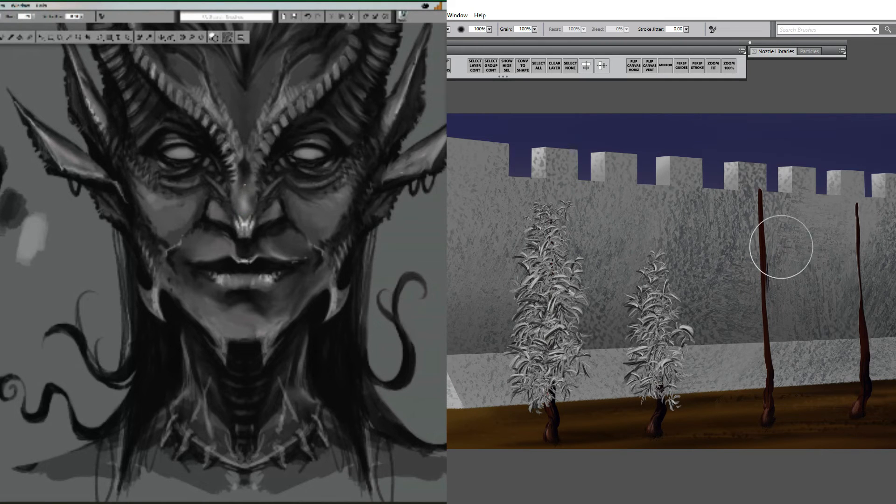
# - Spray leaves down the third trunk, undoing the wide strokes at mid-height and repainting the foliage down to its base
pyautogui.moveTo(757, 186)
pyautogui.mouseDown()
pyautogui.moveTo(756, 248)
pyautogui.moveTo(762, 236)
pyautogui.moveTo(764, 250)
pyautogui.moveTo(755, 227)
pyautogui.moveTo(752, 238)
pyautogui.moveTo(765, 241)
pyautogui.moveTo(742, 268)
pyautogui.moveTo(756, 262)
pyautogui.moveTo(763, 265)
pyautogui.moveTo(749, 261)
pyautogui.moveTo(746, 277)
pyautogui.moveTo(766, 270)
pyautogui.mouseUp()
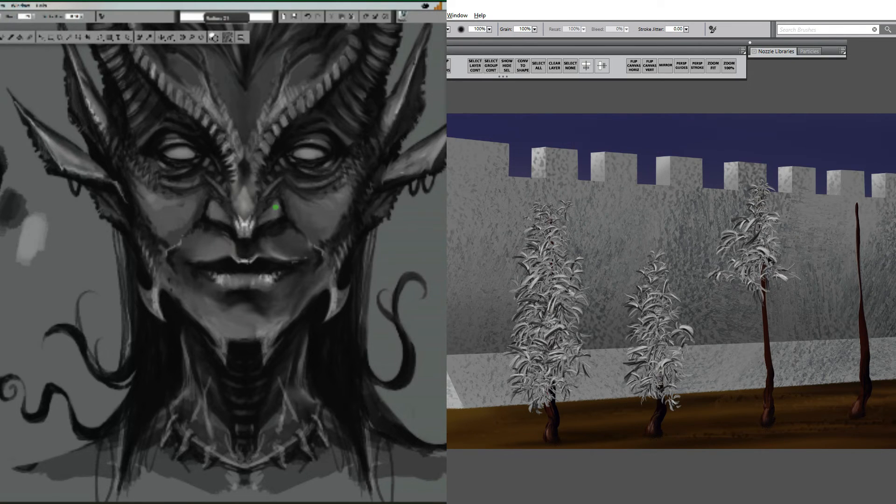
pyautogui.hotkey('ctrl', 'z')
pyautogui.hotkey('ctrl', 'z')
pyautogui.hotkey('ctrl', 'z')
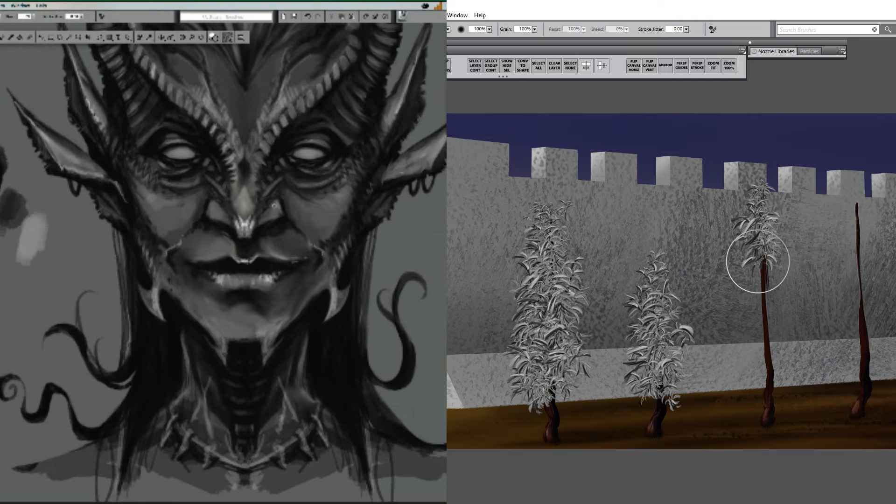
pyautogui.moveTo(758, 262)
pyautogui.mouseDown()
pyautogui.moveTo(749, 254)
pyautogui.moveTo(766, 266)
pyautogui.moveTo(747, 296)
pyautogui.moveTo(758, 286)
pyautogui.moveTo(765, 303)
pyautogui.moveTo(740, 303)
pyautogui.moveTo(770, 310)
pyautogui.moveTo(744, 327)
pyautogui.moveTo(778, 332)
pyautogui.moveTo(752, 356)
pyautogui.moveTo(776, 340)
pyautogui.moveTo(760, 356)
pyautogui.moveTo(766, 363)
pyautogui.mouseUp()
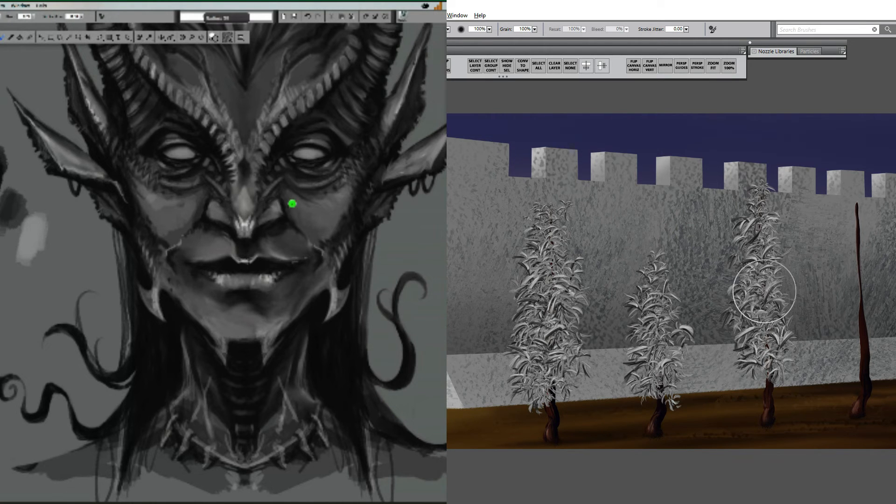
pyautogui.moveTo(748, 278)
pyautogui.mouseDown()
pyautogui.moveTo(776, 275)
pyautogui.moveTo(771, 340)
pyautogui.moveTo(744, 363)
pyautogui.moveTo(766, 351)
pyautogui.moveTo(784, 359)
pyautogui.moveTo(779, 319)
pyautogui.moveTo(806, 350)
pyautogui.mouseUp()
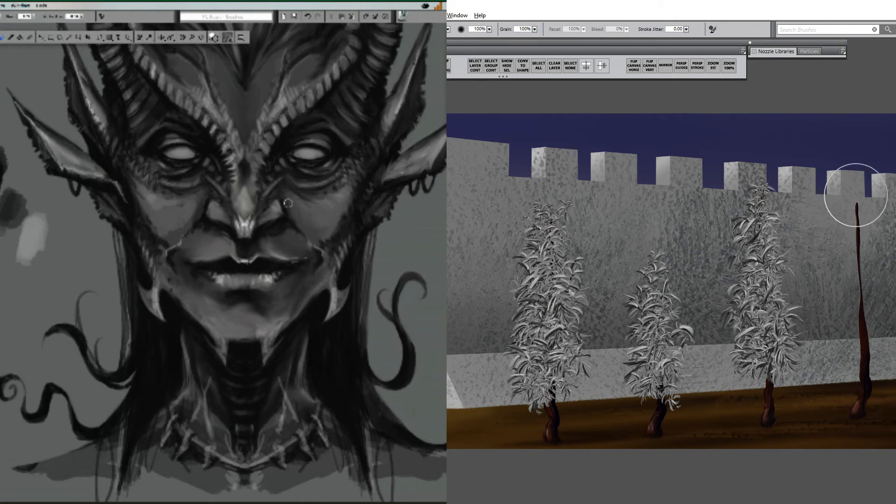
# - Spray leaves over the remaining, more distant trunks of the row, from their tips down to the lower trunk
pyautogui.moveTo(855, 196)
pyautogui.mouseDown()
pyautogui.moveTo(853, 214)
pyautogui.moveTo(858, 197)
pyautogui.moveTo(850, 223)
pyautogui.moveTo(862, 244)
pyautogui.moveTo(848, 243)
pyautogui.moveTo(853, 265)
pyautogui.moveTo(859, 259)
pyautogui.moveTo(845, 254)
pyautogui.moveTo(867, 285)
pyautogui.moveTo(855, 294)
pyautogui.moveTo(852, 285)
pyautogui.moveTo(870, 308)
pyautogui.moveTo(854, 310)
pyautogui.moveTo(866, 336)
pyautogui.moveTo(856, 338)
pyautogui.moveTo(850, 320)
pyautogui.moveTo(870, 346)
pyautogui.mouseUp()
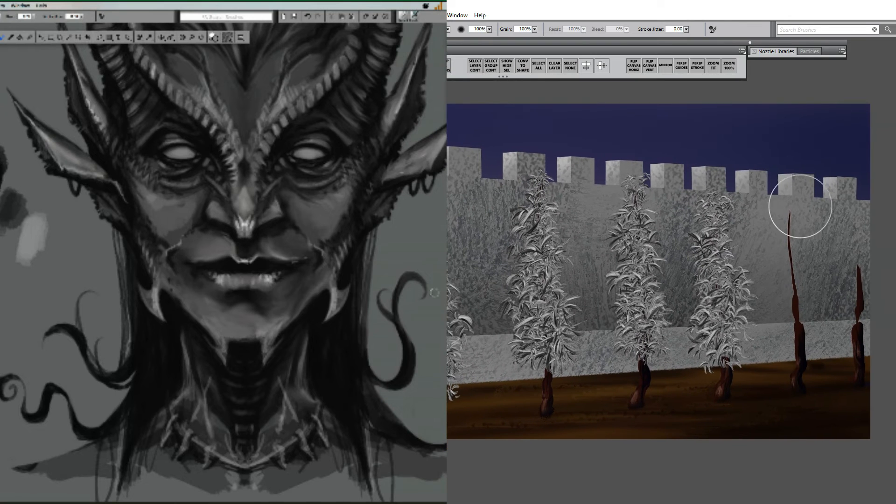
pyautogui.moveTo(798, 200)
pyautogui.mouseDown()
pyautogui.moveTo(788, 233)
pyautogui.moveTo(795, 275)
pyautogui.moveTo(786, 268)
pyautogui.moveTo(803, 324)
pyautogui.moveTo(790, 328)
pyautogui.moveTo(804, 339)
pyautogui.moveTo(792, 346)
pyautogui.moveTo(805, 327)
pyautogui.moveTo(812, 340)
pyautogui.moveTo(786, 351)
pyautogui.moveTo(792, 319)
pyautogui.mouseUp()
pyautogui.moveTo(854, 285)
pyautogui.mouseDown()
pyautogui.moveTo(862, 238)
pyautogui.moveTo(856, 259)
pyautogui.moveTo(855, 232)
pyautogui.moveTo(851, 274)
pyautogui.moveTo(861, 285)
pyautogui.moveTo(848, 352)
pyautogui.moveTo(863, 347)
pyautogui.mouseUp()
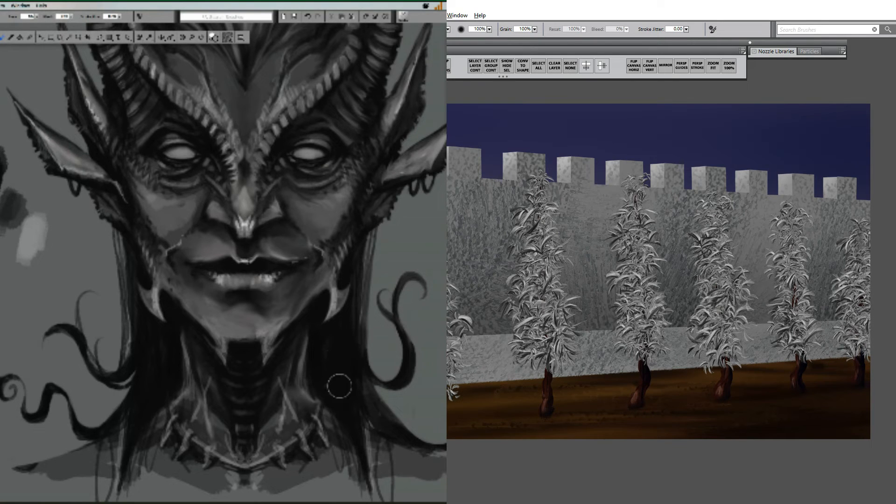
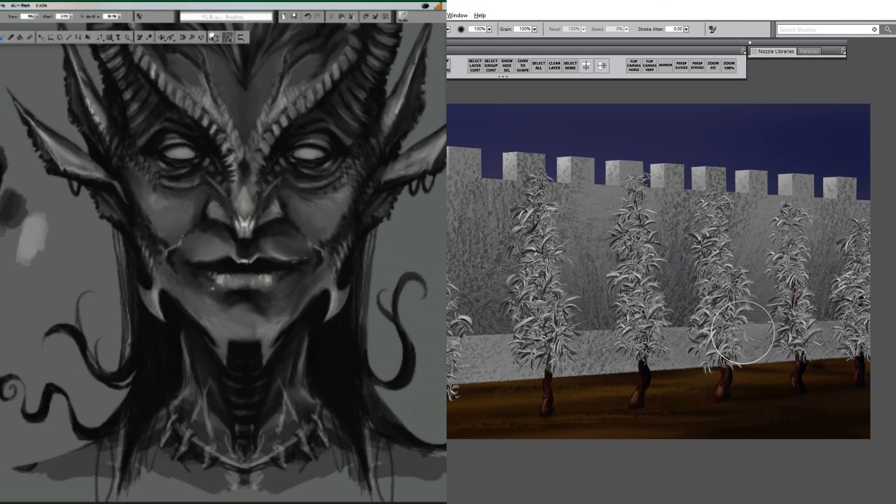
# - Examine the grey foliage along the tree row up close, then zoomed out with the fortress corner
pyautogui.moveTo(626, 348); pyautogui.dragTo(789, 320)
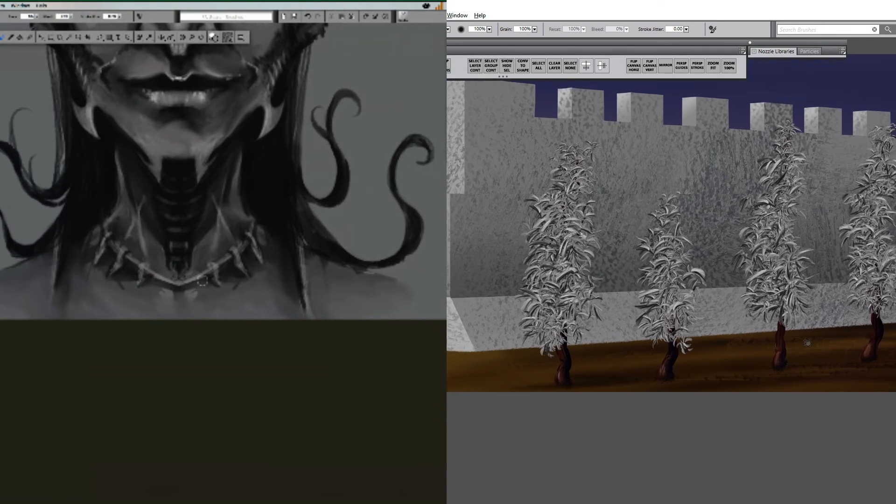
pyautogui.moveTo(808, 343); pyautogui.dragTo(852, 340)
pyautogui.moveTo(686, 354); pyautogui.dragTo(782, 395)
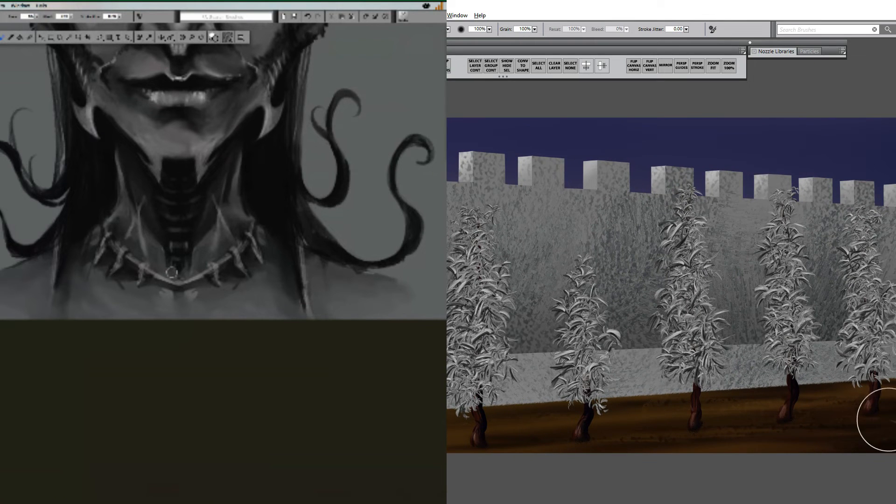
pyautogui.moveTo(823, 459); pyautogui.dragTo(875, 416)
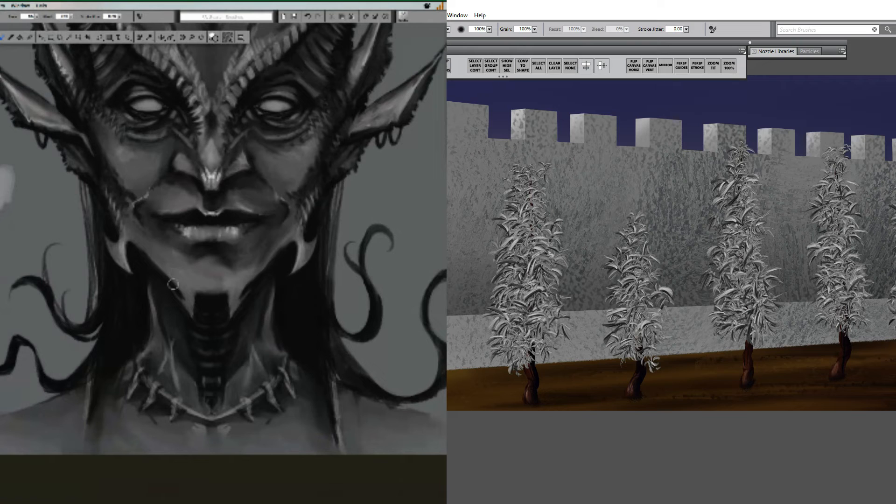
pyautogui.press('m')
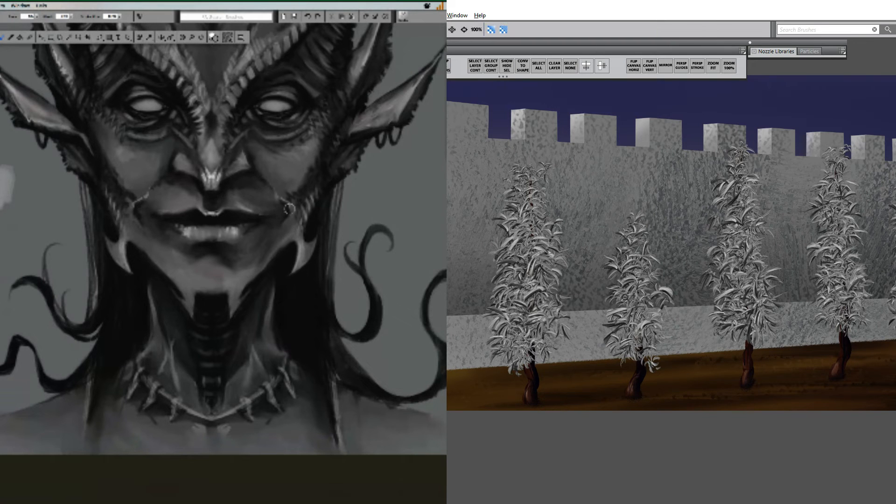
pyautogui.keyDown('alt'); pyautogui.click(628, 297); pyautogui.keyUp('alt')
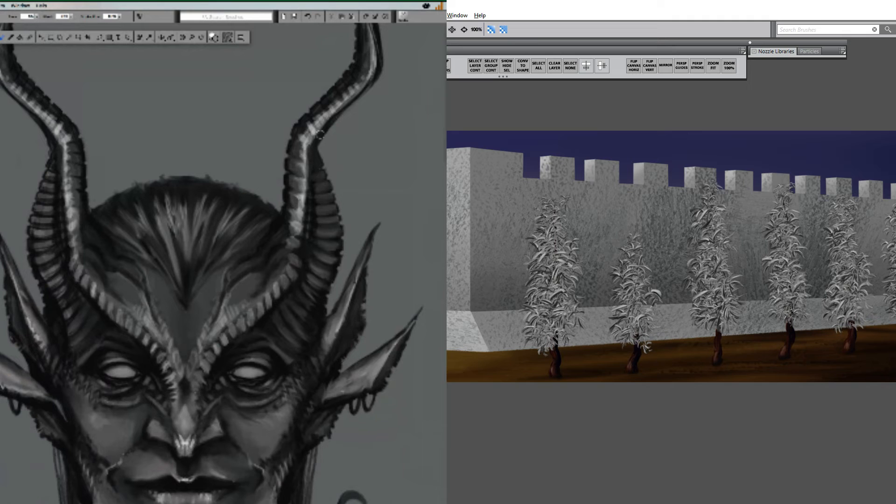
# - Fill the grey foliage of the tree row with the current green at 100% opacity
pyautogui.press('b')
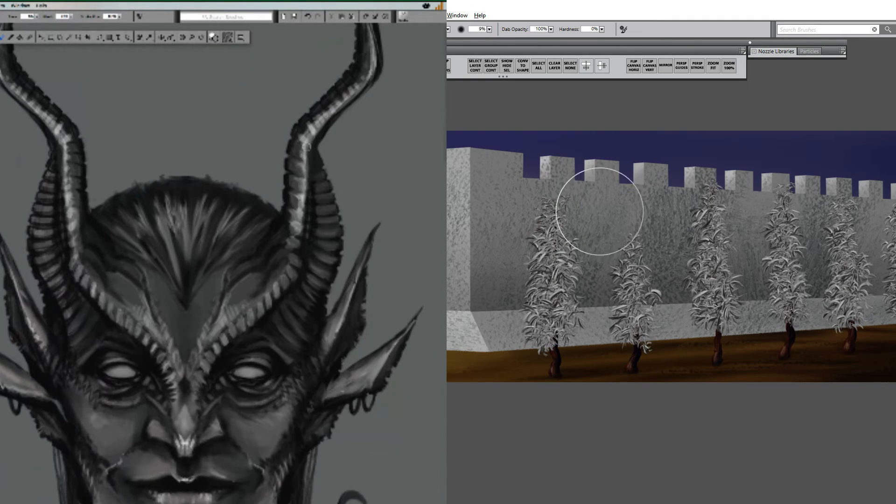
pyautogui.hotkey('ctrl', 'f')
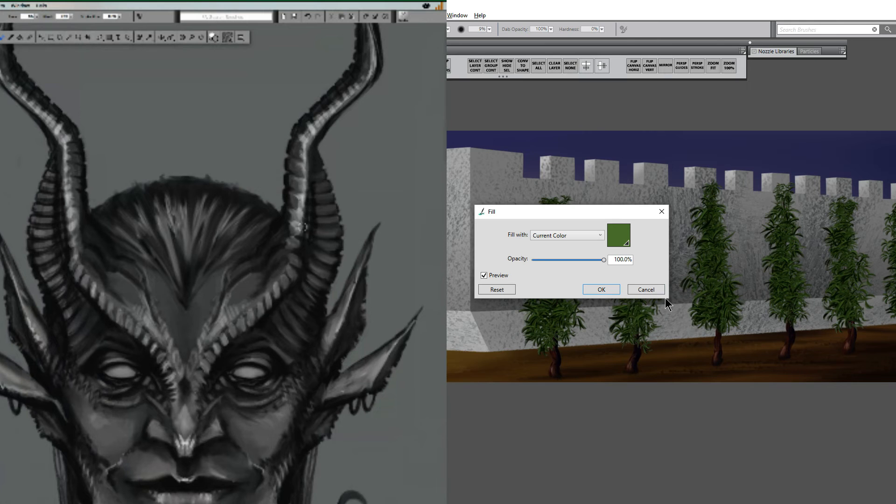
pyautogui.click(601, 290)
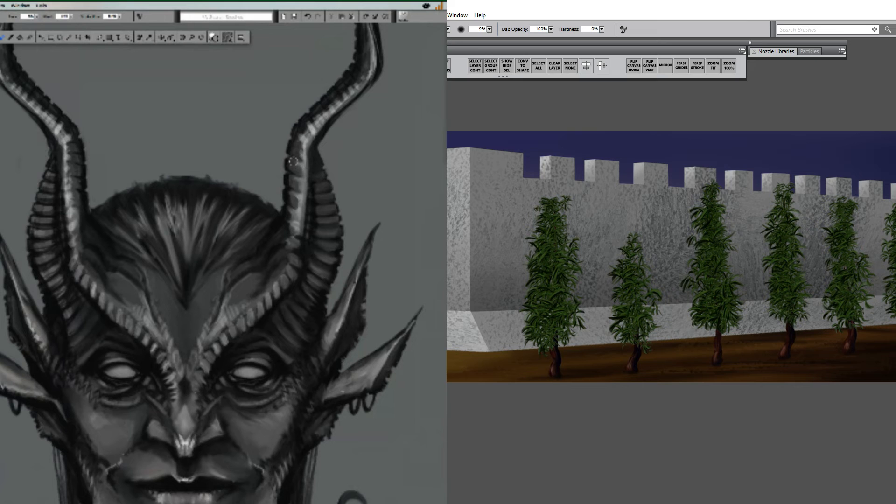
# - Brush yellowish-green light down the left sides of the five nearest trees, undoing and repainting the first tree's stroke
pyautogui.moveTo(537, 190); pyautogui.dragTo(540, 338)
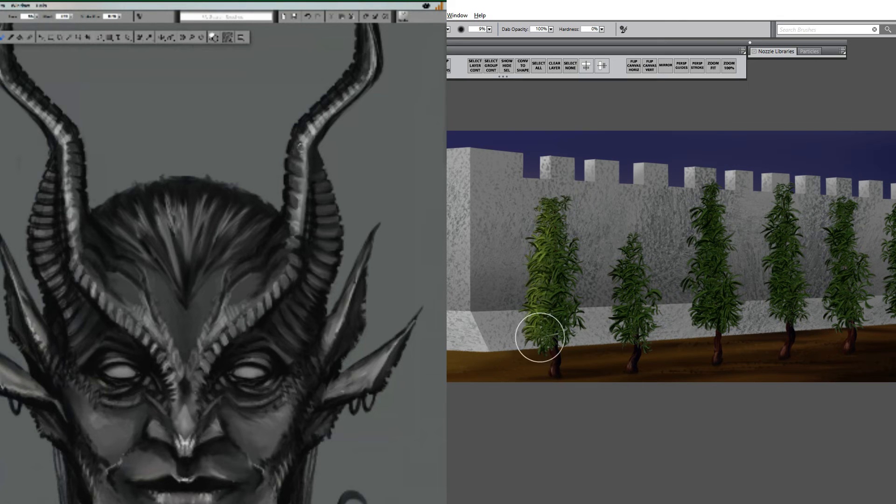
pyautogui.hotkey('ctrl', 'z')
pyautogui.moveTo(540, 191); pyautogui.dragTo(537, 338)
pyautogui.moveTo(543, 233); pyautogui.dragTo(537, 326)
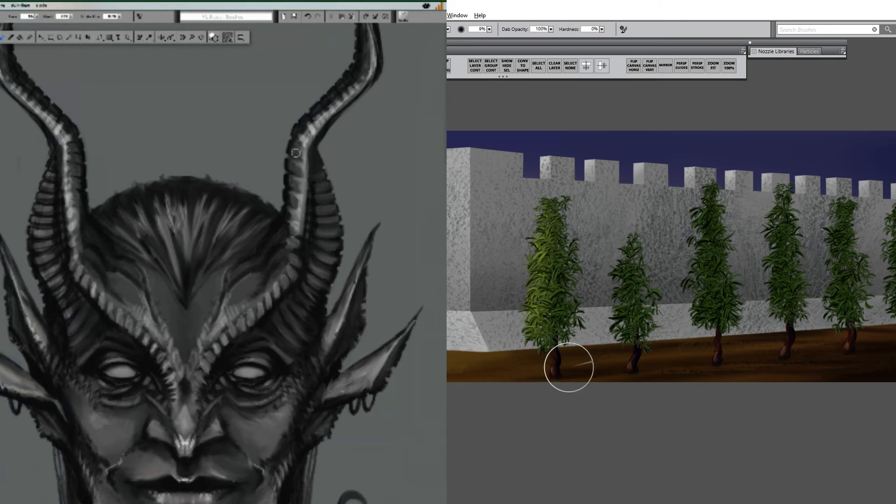
pyautogui.moveTo(628, 232); pyautogui.dragTo(636, 345)
pyautogui.moveTo(698, 173); pyautogui.dragTo(728, 298)
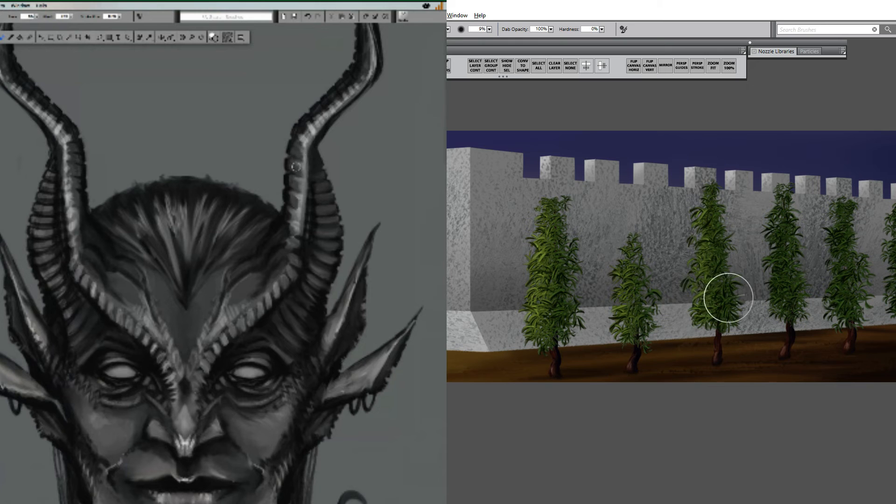
pyautogui.moveTo(775, 182); pyautogui.dragTo(765, 367)
pyautogui.moveTo(834, 185); pyautogui.dragTo(830, 354)
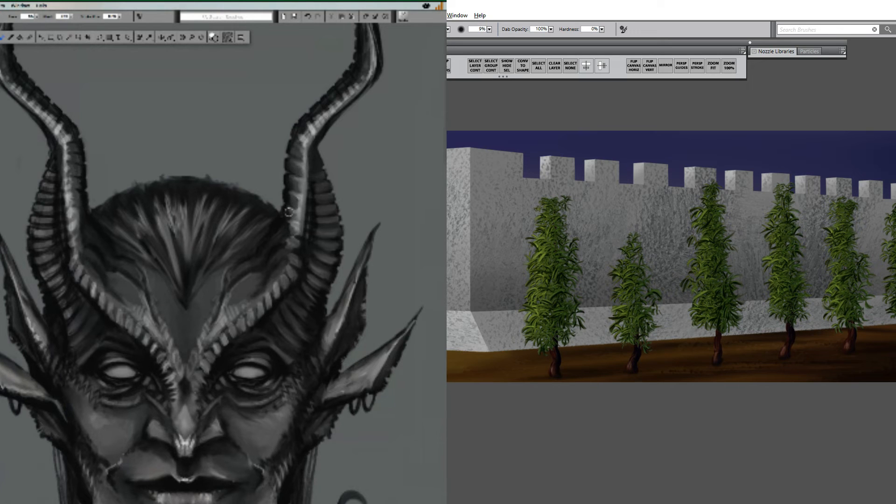
# - Brush darker green shading down the right sides of the same five trees, from tip to base
pyautogui.moveTo(572, 204); pyautogui.dragTo(579, 373)
pyautogui.moveTo(576, 196)
pyautogui.mouseDown()
pyautogui.moveTo(573, 279)
pyautogui.moveTo(560, 187)
pyautogui.moveTo(562, 350)
pyautogui.mouseUp()
pyautogui.moveTo(573, 265)
pyautogui.mouseDown()
pyautogui.moveTo(555, 367)
pyautogui.moveTo(552, 346)
pyautogui.moveTo(571, 330)
pyautogui.mouseUp()
pyautogui.moveTo(651, 246); pyautogui.dragTo(661, 323)
pyautogui.moveTo(650, 288); pyautogui.dragTo(636, 358)
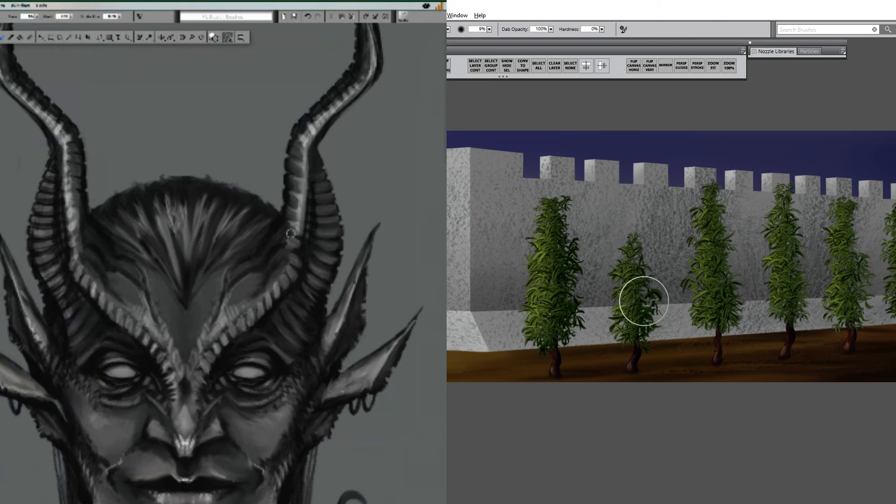
pyautogui.moveTo(727, 208)
pyautogui.mouseDown()
pyautogui.moveTo(739, 328)
pyautogui.moveTo(740, 299)
pyautogui.moveTo(722, 338)
pyautogui.mouseUp()
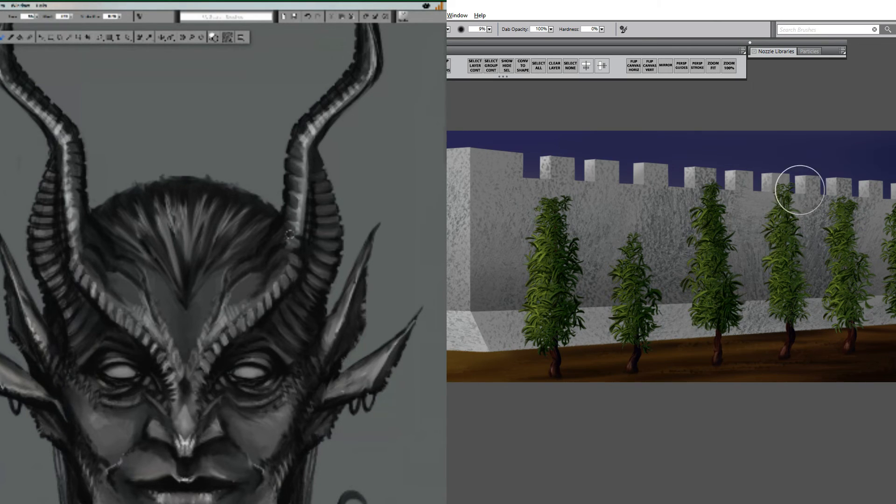
pyautogui.moveTo(798, 192)
pyautogui.mouseDown()
pyautogui.moveTo(794, 324)
pyautogui.moveTo(762, 359)
pyautogui.mouseUp()
pyautogui.moveTo(858, 195)
pyautogui.mouseDown()
pyautogui.moveTo(865, 284)
pyautogui.moveTo(854, 331)
pyautogui.moveTo(835, 356)
pyautogui.moveTo(808, 354)
pyautogui.mouseUp()
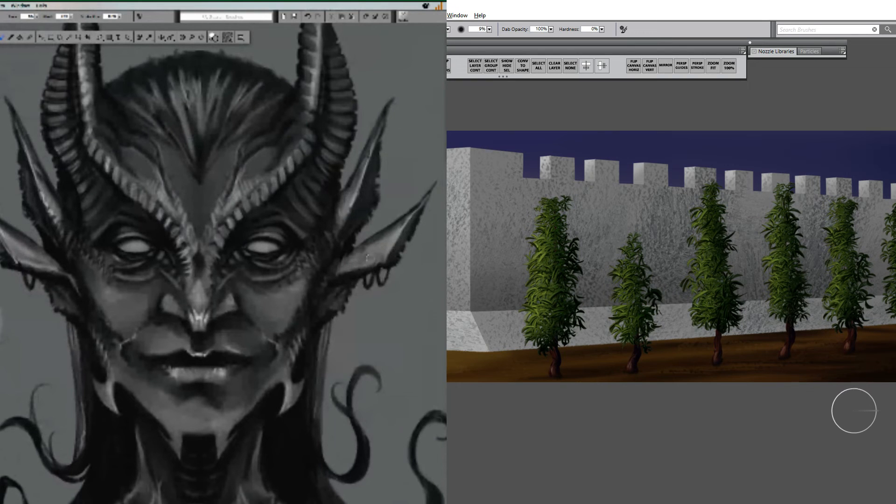
# - Paint thin dark brown branches among and beyond the leaves of the trees along the row
pyautogui.moveTo(597, 429)
pyautogui.mouseDown()
pyautogui.moveTo(735, 399)
pyautogui.moveTo(742, 422)
pyautogui.moveTo(693, 431)
pyautogui.mouseUp()
pyautogui.press('m')
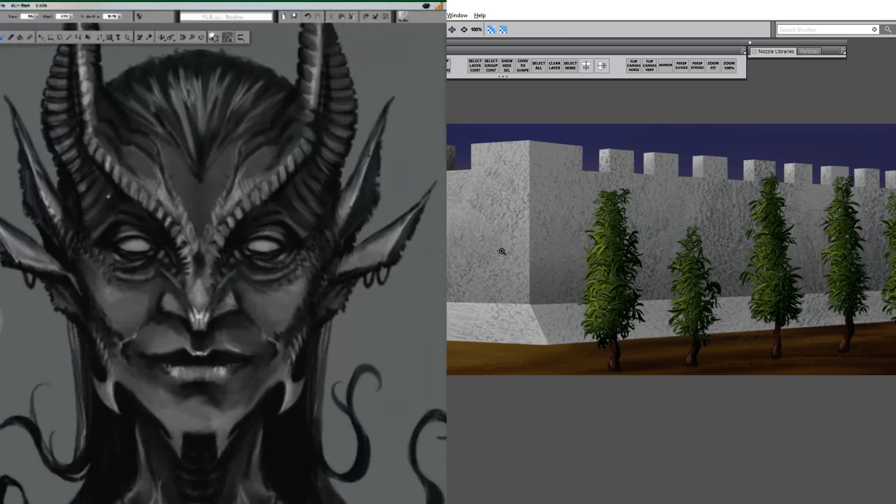
pyautogui.click(615, 279)
pyautogui.click(615, 280)
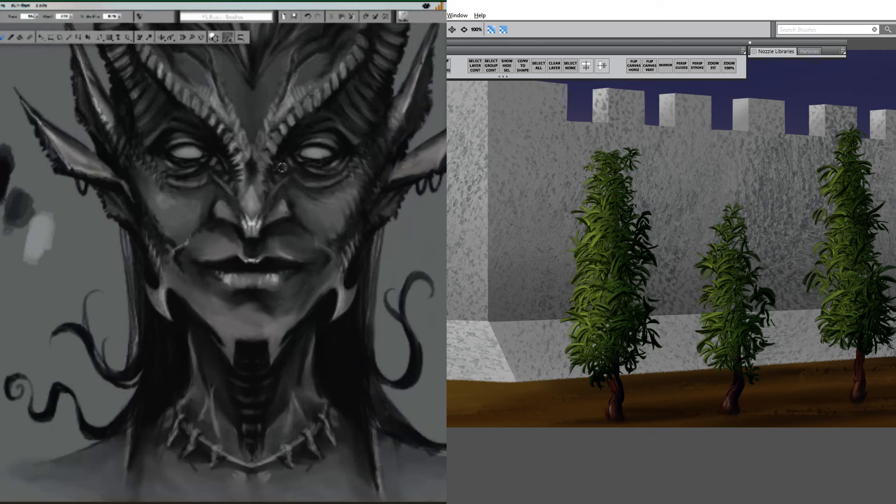
pyautogui.press('b')
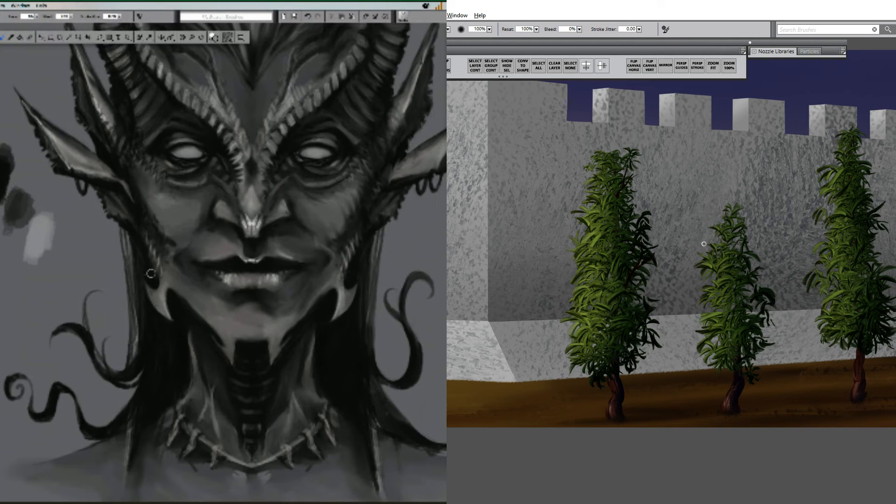
pyautogui.moveTo(602, 252)
pyautogui.mouseDown()
pyautogui.moveTo(592, 206)
pyautogui.moveTo(592, 225)
pyautogui.mouseUp()
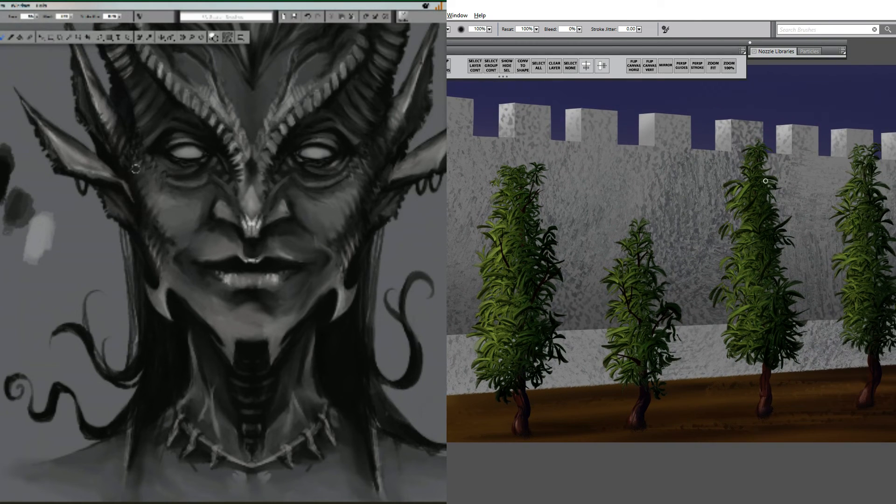
pyautogui.moveTo(756, 180); pyautogui.dragTo(758, 195)
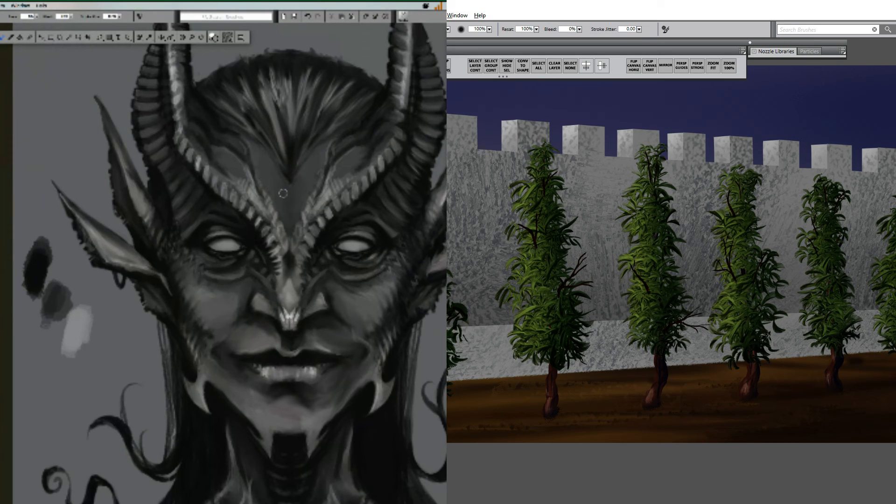
# - Examine the finished tree row with its branches beside the fortress corner, close up and zoomed out
pyautogui.moveTo(710, 401)
pyautogui.mouseDown()
pyautogui.moveTo(786, 380)
pyautogui.moveTo(806, 396)
pyautogui.mouseUp()
pyautogui.moveTo(487, 308); pyautogui.dragTo(628, 292)
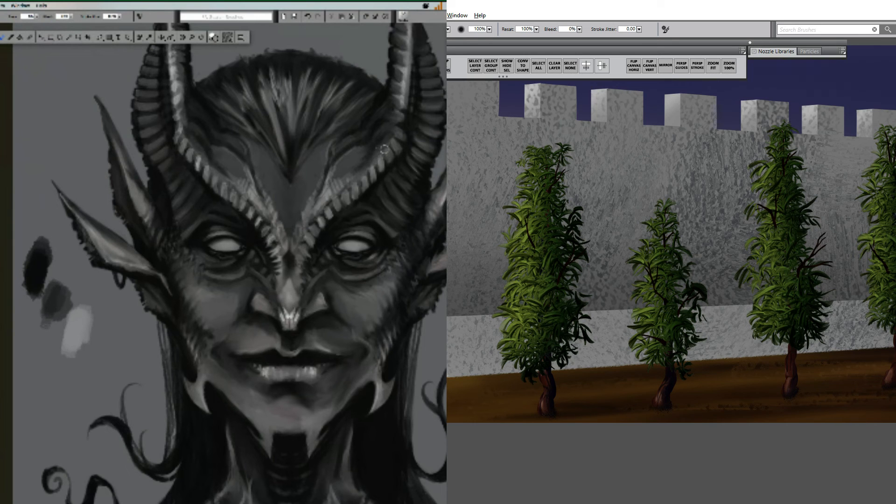
pyautogui.press('space')
pyautogui.click(630, 297)
pyautogui.click(630, 297)
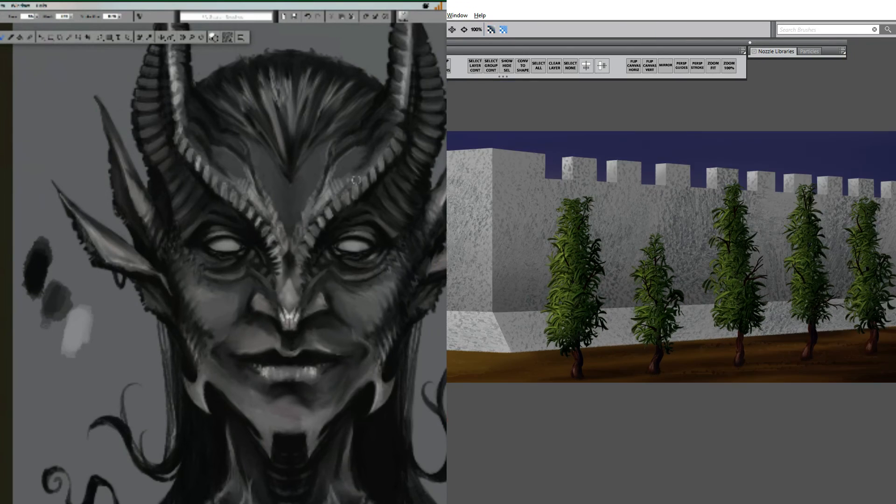
pyautogui.click(630, 297)
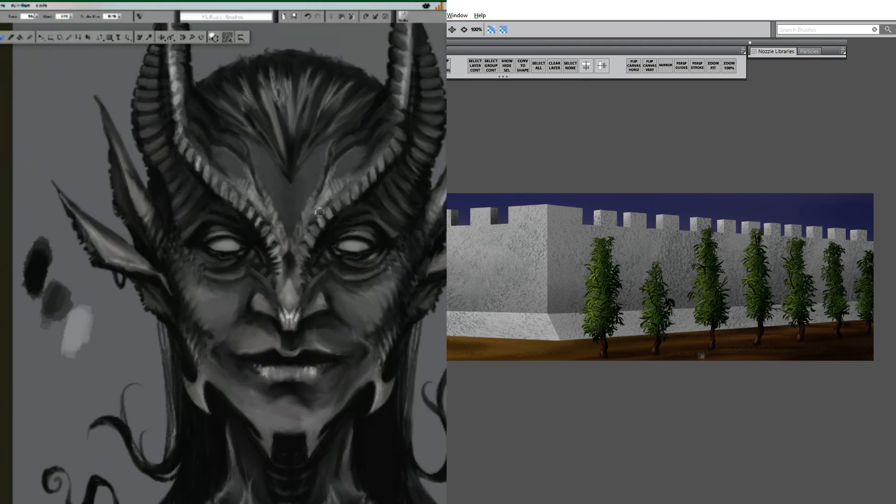
pyautogui.click(703, 279)
pyautogui.click(680, 284)
pyautogui.click(680, 284)
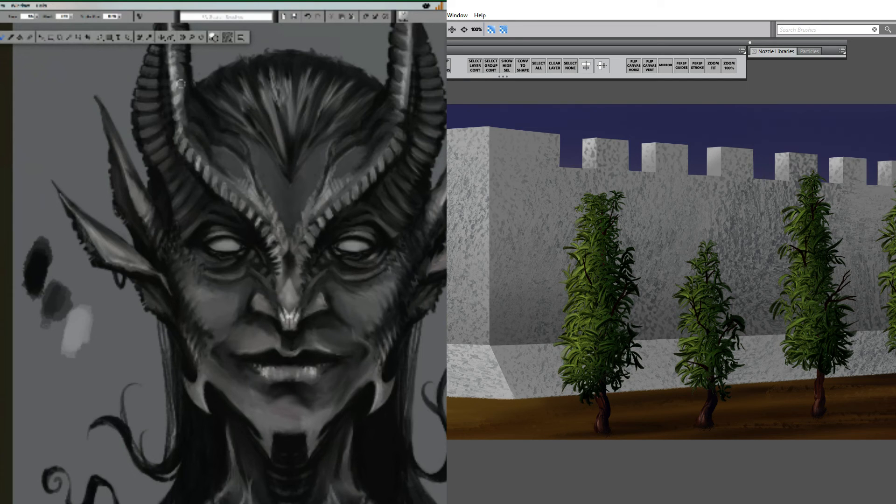
pyautogui.keyDown('alt'); pyautogui.click(758, 303); pyautogui.keyUp('alt')
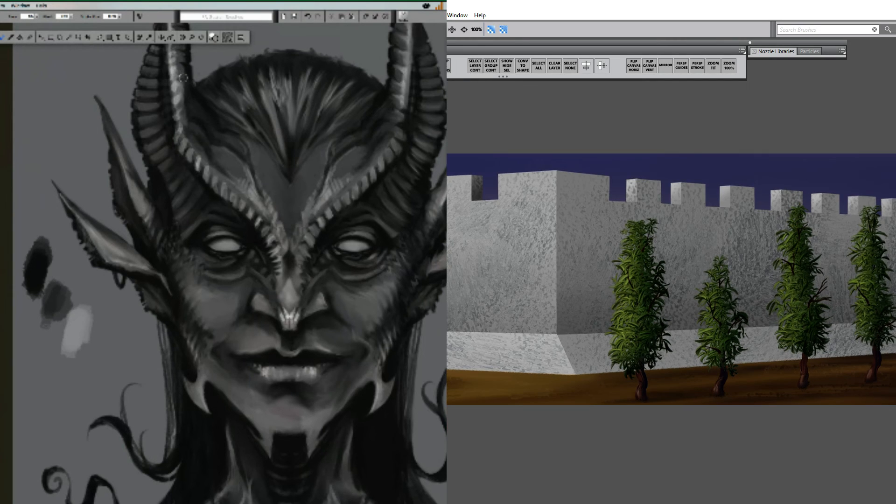
pyautogui.keyDown('alt'); pyautogui.click(752, 371); pyautogui.keyUp('alt')
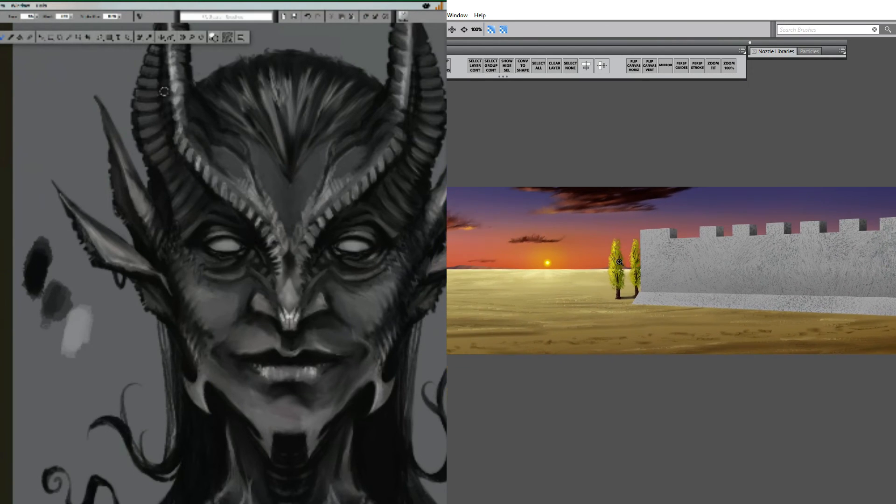
# - Examine the two yellow-green trees at the far end of the fortress wall against the sunset
pyautogui.click(619, 263)
pyautogui.click(623, 270)
pyautogui.click(630, 279)
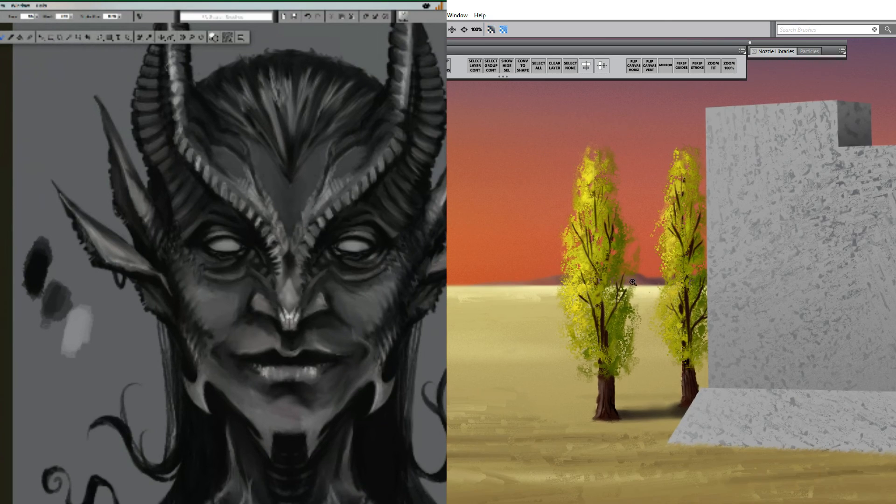
pyautogui.keyDown('alt'); pyautogui.click(654, 307); pyautogui.keyUp('alt')
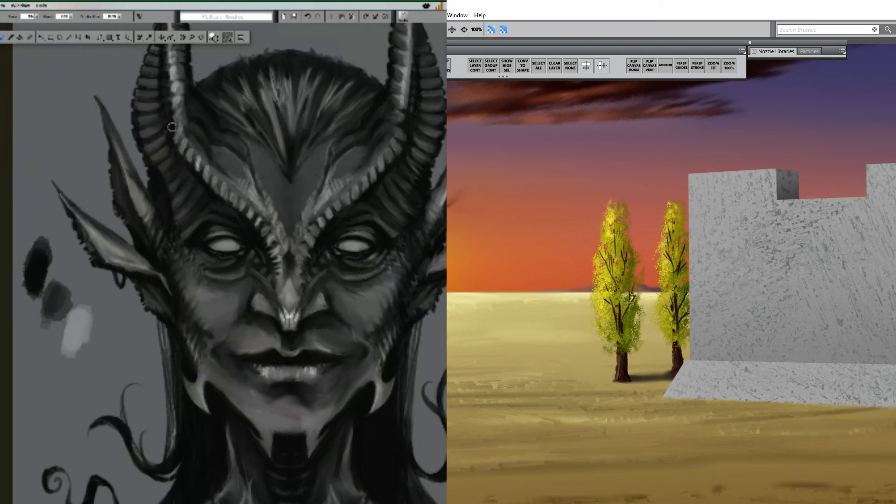
pyautogui.press('b')
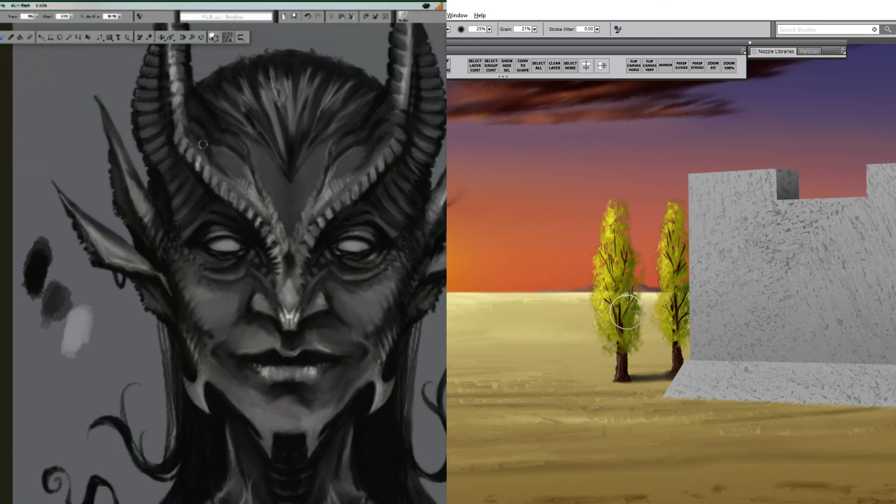
pyautogui.press('m')
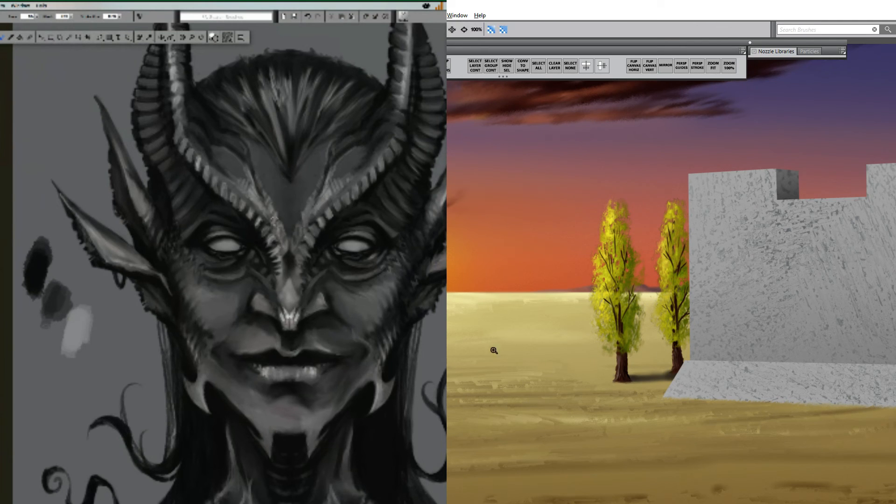
pyautogui.keyDown('alt'); pyautogui.click(726, 353); pyautogui.keyUp('alt')
pyautogui.keyDown('alt'); pyautogui.click(733, 361); pyautogui.keyUp('alt')
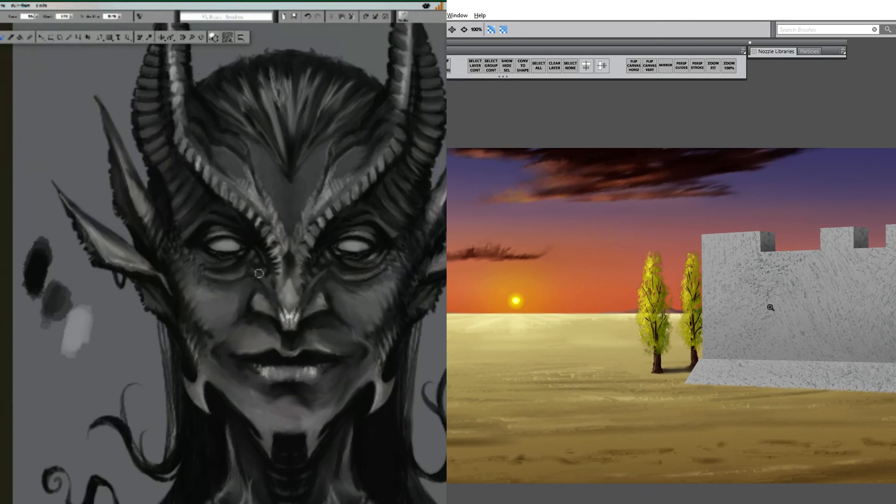
# - Examine the stone texture along the fortress wall next to the yellow trees, close up and zoomed out
pyautogui.click(771, 289)
pyautogui.click(771, 290)
pyautogui.moveTo(784, 328); pyautogui.dragTo(673, 323)
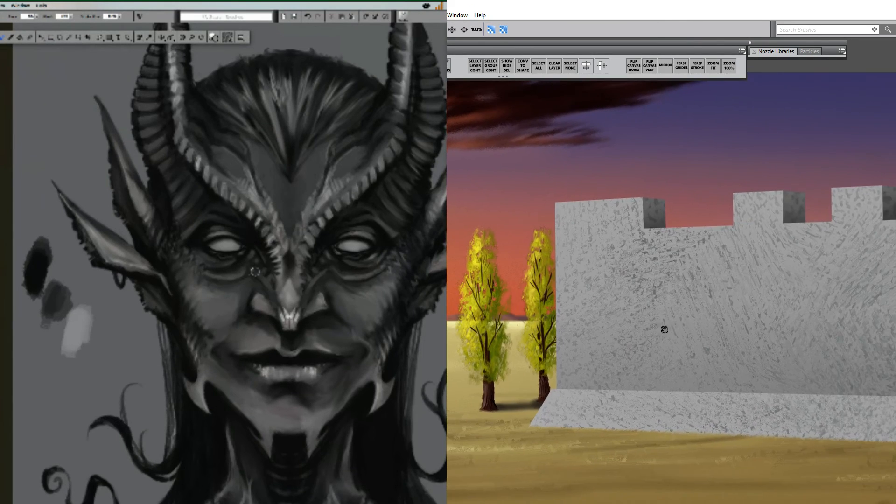
pyautogui.keyDown('alt'); pyautogui.click(702, 382); pyautogui.keyUp('alt')
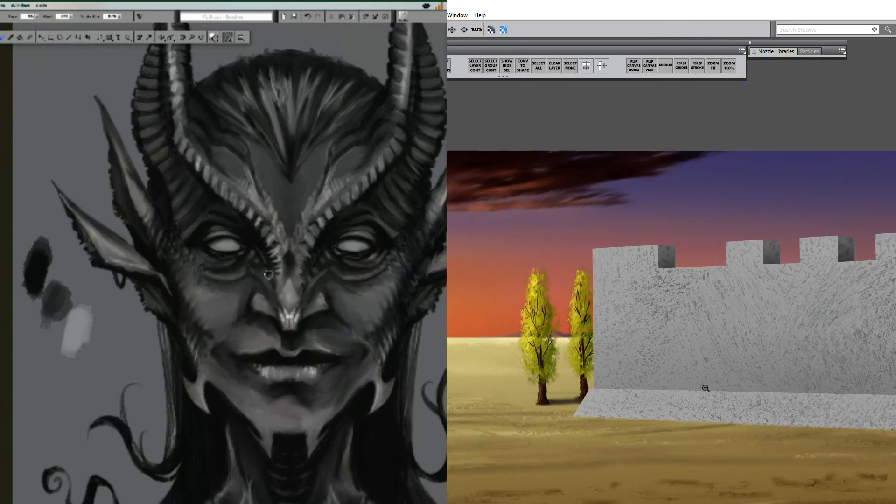
pyautogui.keyDown('alt'); pyautogui.click(704, 386); pyautogui.keyUp('alt')
pyautogui.keyDown('alt'); pyautogui.click(707, 389); pyautogui.keyUp('alt')
pyautogui.keyDown('alt'); pyautogui.click(711, 395); pyautogui.keyUp('alt')
pyautogui.keyDown('alt'); pyautogui.click(710, 395); pyautogui.keyUp('alt')
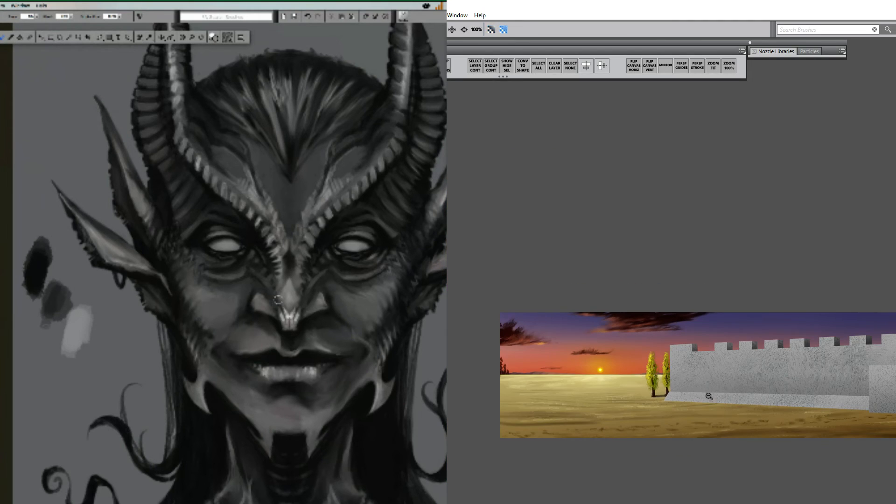
pyautogui.moveTo(709, 394); pyautogui.dragTo(594, 296)
pyautogui.keyDown('alt'); pyautogui.click(762, 328); pyautogui.keyUp('alt')
pyautogui.keyDown('alt'); pyautogui.click(763, 329); pyautogui.keyUp('alt')
pyautogui.moveTo(765, 353); pyautogui.dragTo(692, 347)
# - Examine the gatehouse with its doorway and window, along with the surrounding battlement wall, at several zoom levels
pyautogui.keyDown('ctrl'); pyautogui.click(822, 321); pyautogui.keyUp('ctrl')
pyautogui.keyDown('ctrl'); pyautogui.click(822, 321); pyautogui.keyUp('ctrl')
pyautogui.keyDown('ctrl'); pyautogui.click(820, 322); pyautogui.keyUp('ctrl')
pyautogui.keyDown('ctrl'); pyautogui.click(816, 322); pyautogui.keyUp('ctrl')
pyautogui.moveTo(871, 345); pyautogui.dragTo(776, 364)
pyautogui.keyDown('ctrl'); pyautogui.click(783, 300); pyautogui.keyUp('ctrl')
pyautogui.keyDown('ctrl'); pyautogui.click(777, 303); pyautogui.keyUp('ctrl')
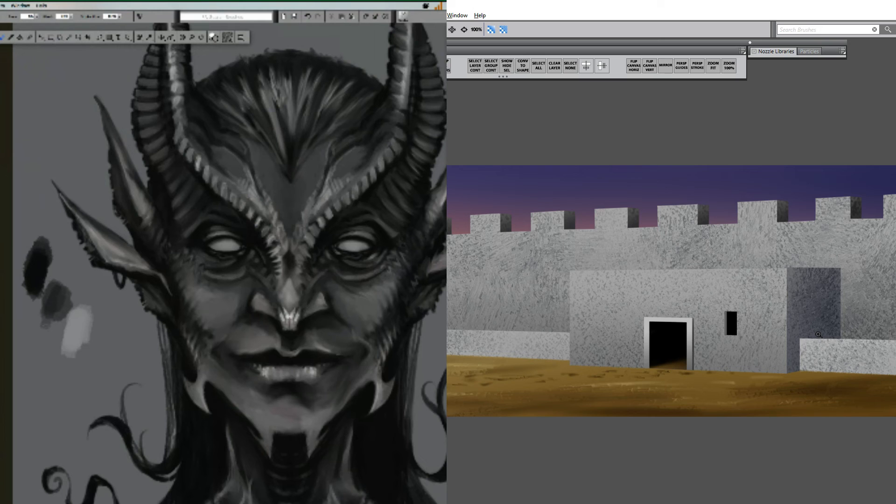
pyautogui.keyDown('alt'); pyautogui.click(819, 368); pyautogui.keyUp('alt')
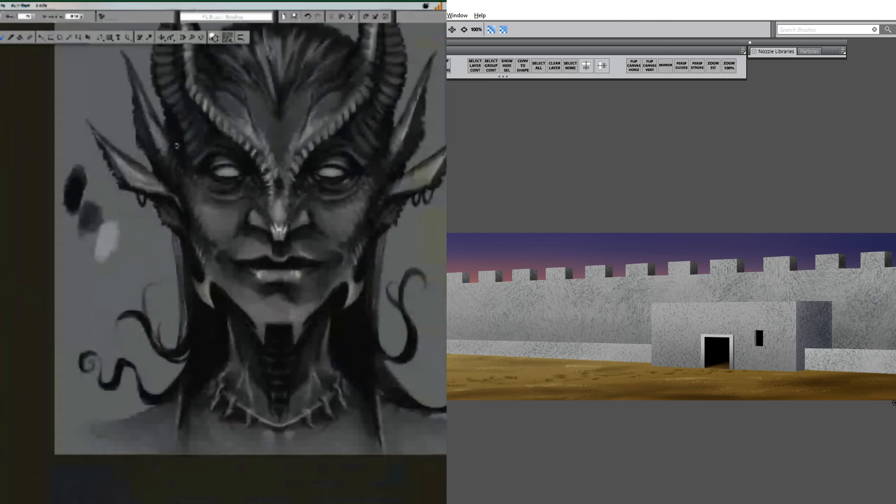
pyautogui.moveTo(895, 398); pyautogui.dragTo(874, 394)
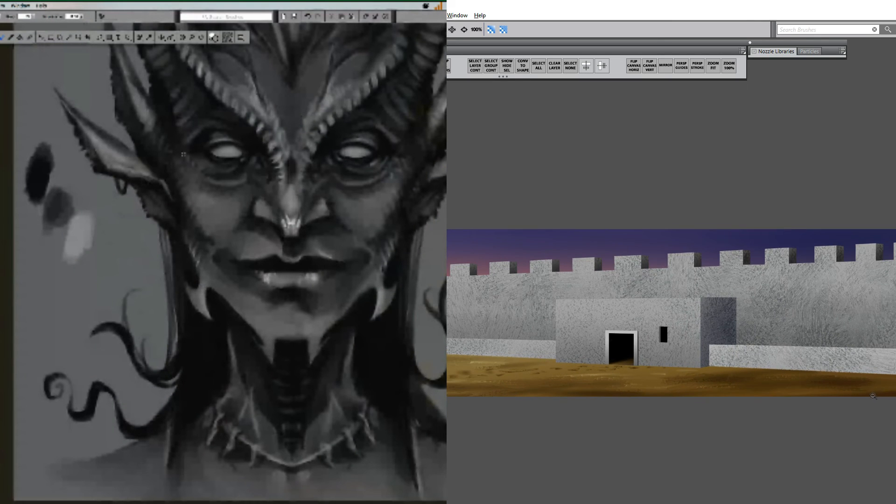
pyautogui.keyDown('alt'); pyautogui.click(873, 396); pyautogui.keyUp('alt')
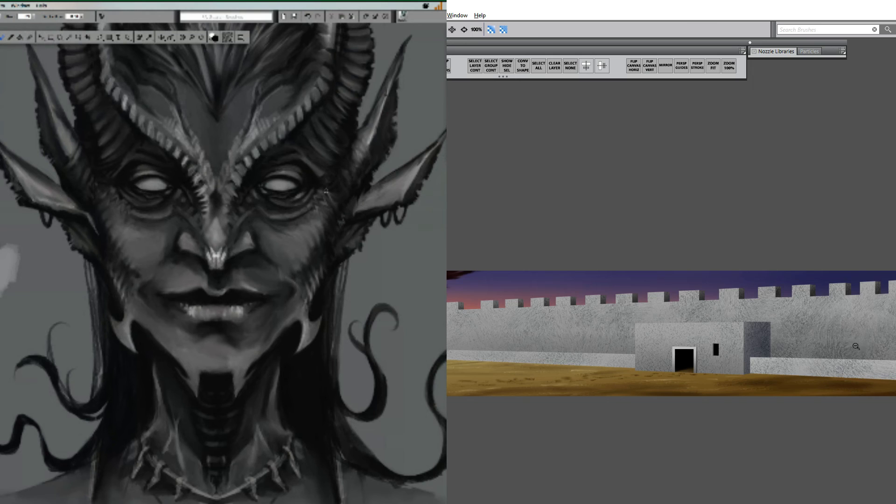
pyautogui.scroll(-3, 857, 345)
pyautogui.moveTo(890, 375)
pyautogui.mouseDown()
pyautogui.moveTo(891, 338)
pyautogui.moveTo(876, 363)
pyautogui.moveTo(837, 372)
pyautogui.moveTo(892, 364)
pyautogui.moveTo(895, 383)
pyautogui.mouseUp()
pyautogui.click(476, 30)
pyautogui.moveTo(769, 381); pyautogui.dragTo(835, 382)
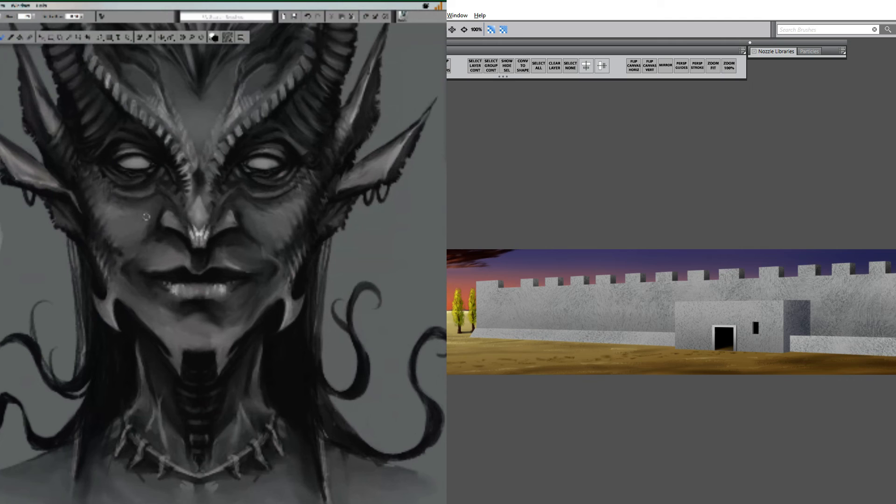
pyautogui.click(550, 293)
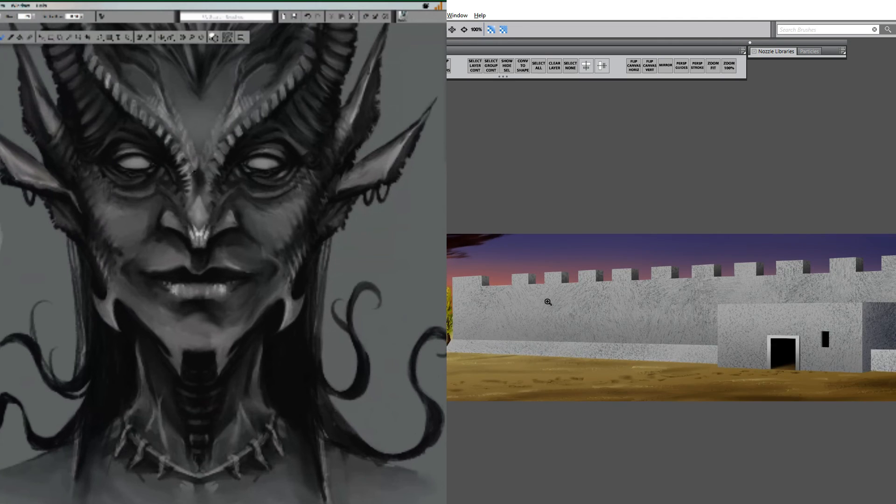
# - Save the painting as a new version named fort6 in the fort folder on the Desktop
pyautogui.click(547, 302)
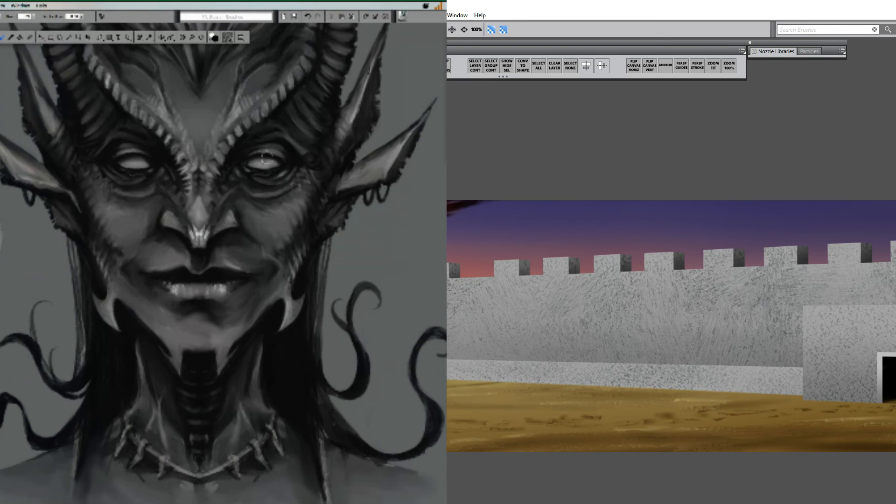
pyautogui.hotkey('ctrl', 'shift', 's')
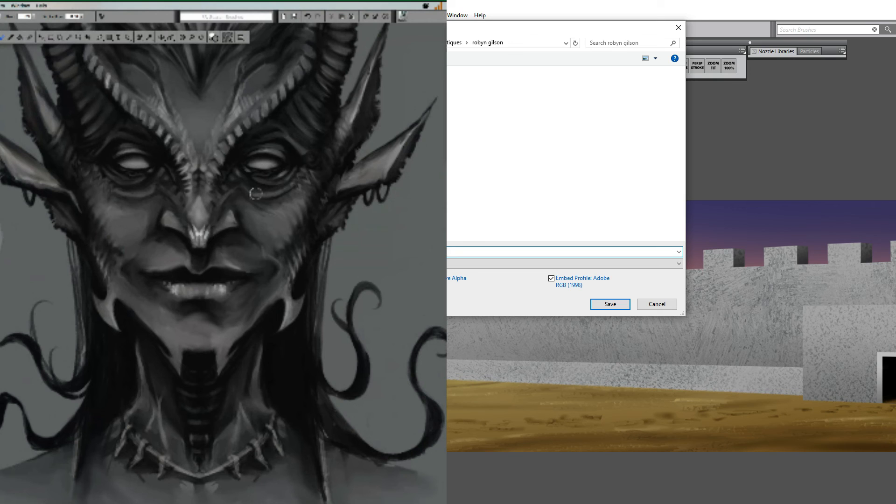
pyautogui.click(271, 85)
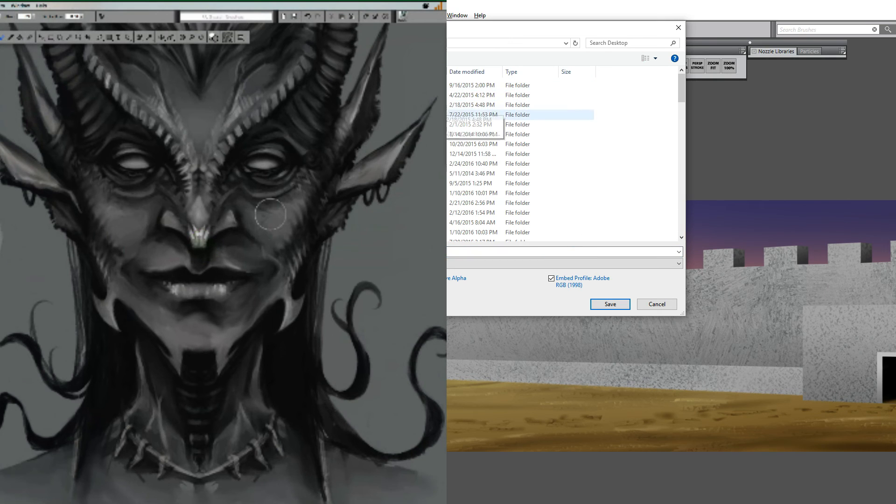
pyautogui.doubleClick(369, 164)
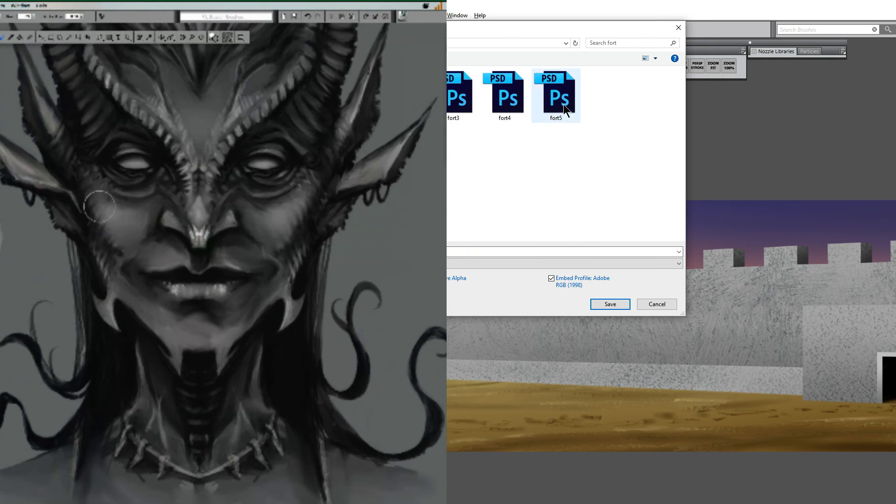
pyautogui.click(546, 100)
pyautogui.click(336, 252)
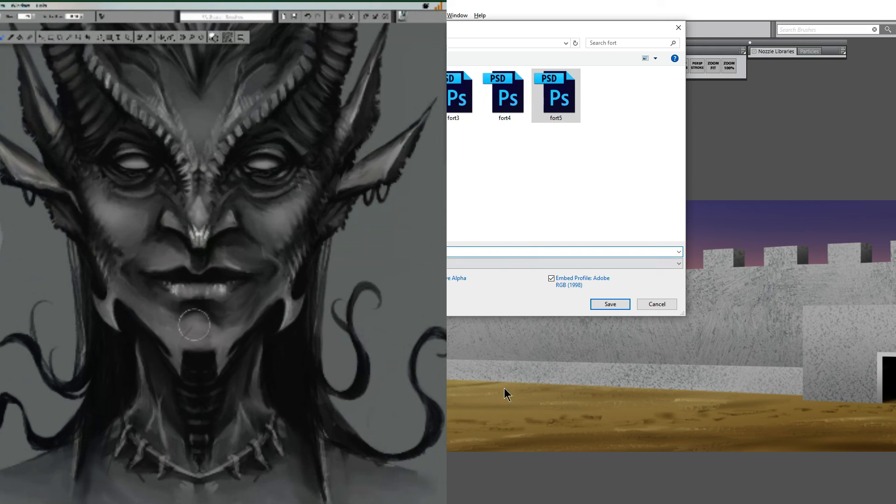
pyautogui.press('BackSpace')
pyautogui.press('Return')
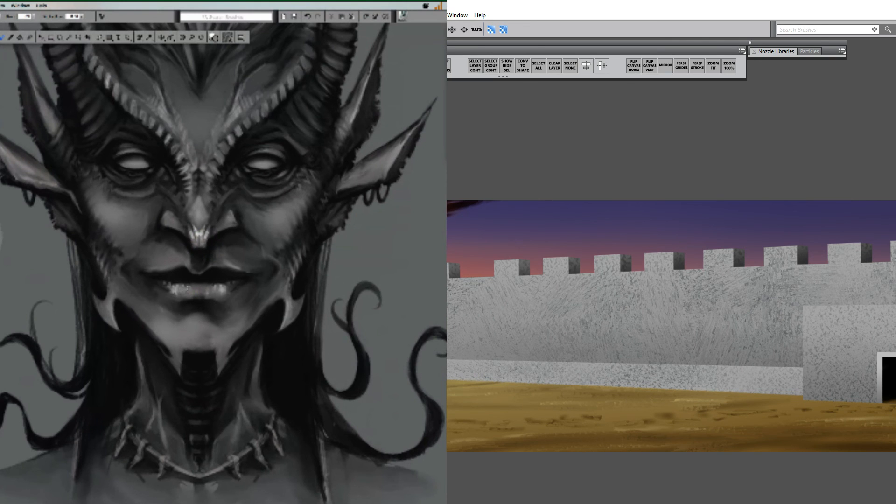
# - Examine the whole fortress panorama, including the gatehouse, the battlement wall and the corner beside the trees, at several zoom levels
pyautogui.scroll(-3, 735, 335)
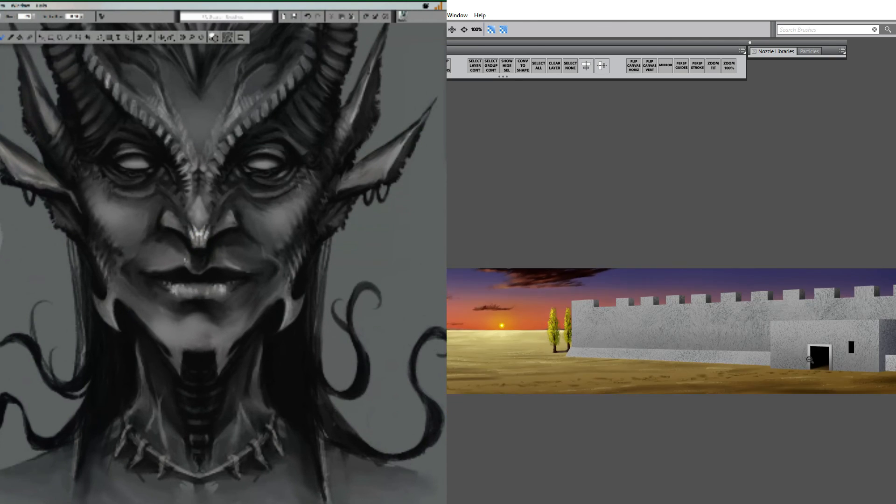
pyautogui.scroll(3, 856, 378)
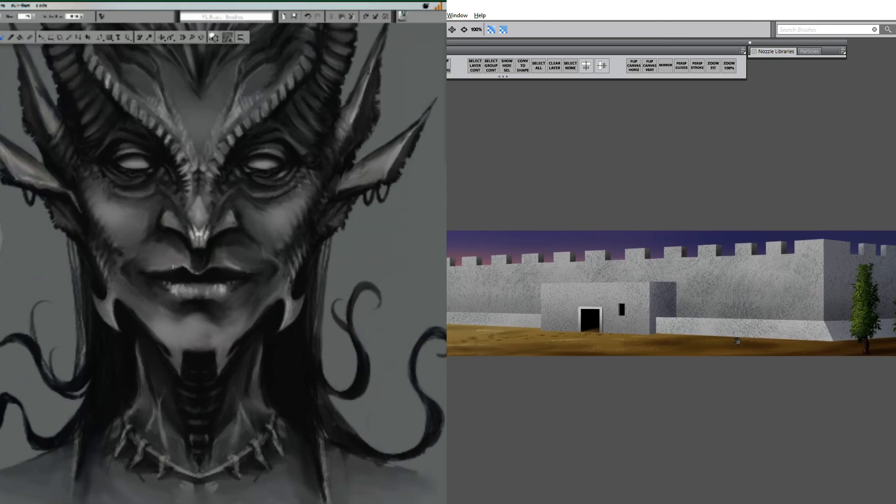
pyautogui.keyDown('alt'); pyautogui.click(771, 341); pyautogui.keyUp('alt')
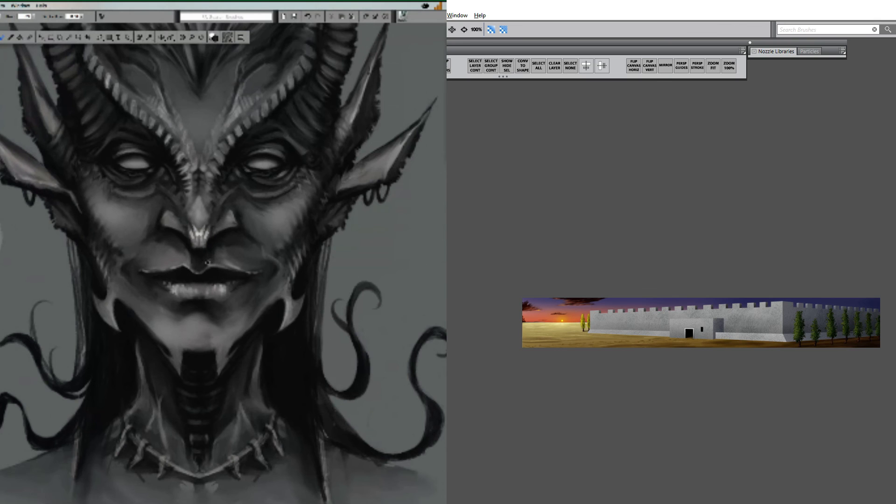
pyautogui.rightClick(207, 270)
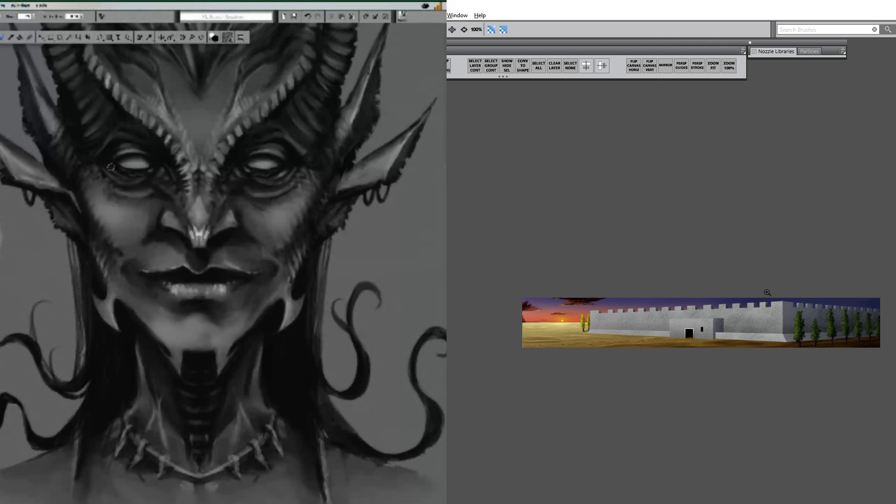
pyautogui.click(748, 329)
pyautogui.moveTo(729, 343)
pyautogui.mouseDown()
pyautogui.moveTo(707, 281)
pyautogui.moveTo(675, 261)
pyautogui.mouseUp()
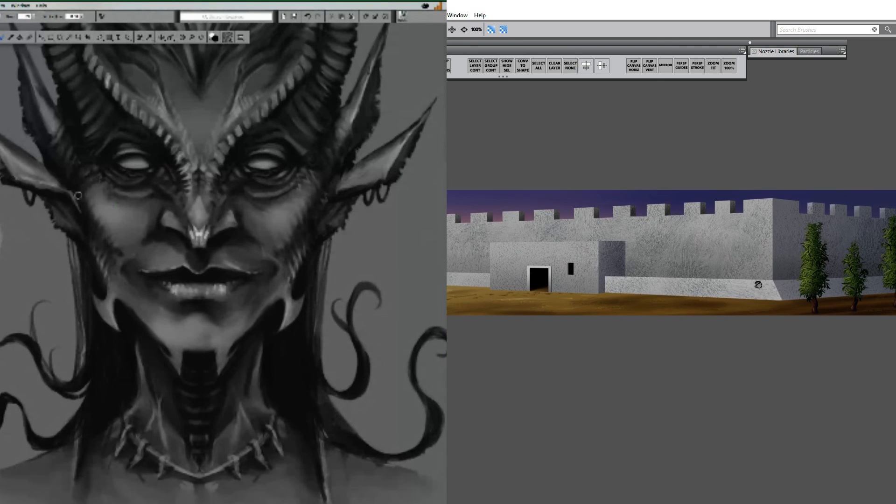
pyautogui.moveTo(758, 284); pyautogui.dragTo(750, 270)
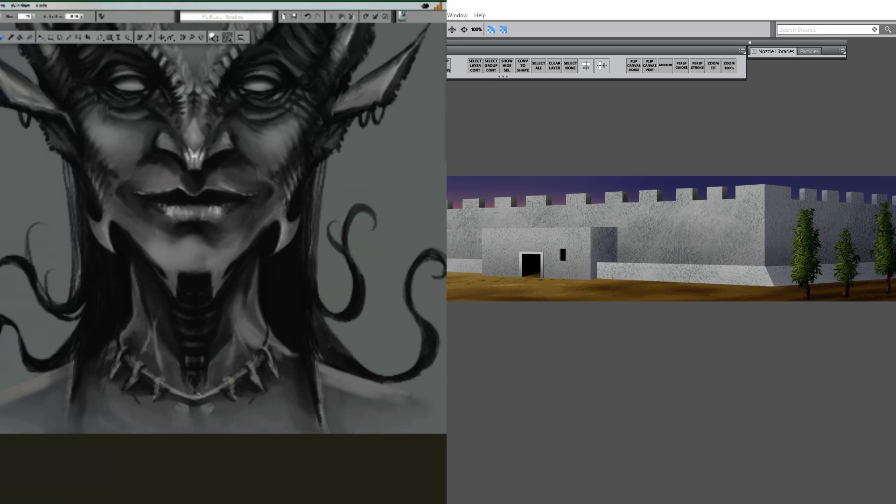
# - Repaint the lower curve of the necklace cord on the horned creature's portrait, using tones sampled from nearby
pyautogui.keyDown('alt'); pyautogui.click(186, 398); pyautogui.keyUp('alt')
pyautogui.moveTo(190, 398); pyautogui.dragTo(207, 396)
pyautogui.keyDown('alt'); pyautogui.click(174, 388); pyautogui.keyUp('alt')
pyautogui.click(161, 382)
pyautogui.moveTo(175, 391)
pyautogui.mouseDown()
pyautogui.moveTo(212, 391)
pyautogui.moveTo(192, 394)
pyautogui.mouseUp()
# - Share the Corel Painter 2016 window with fort6.psd in the Hangouts video call
pyautogui.click(783, 239)
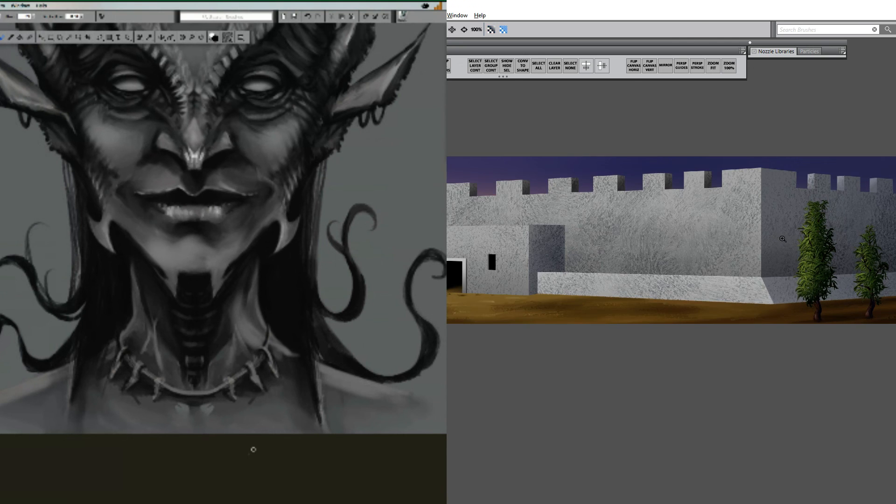
pyautogui.click(783, 239)
pyautogui.moveTo(889, 262); pyautogui.dragTo(687, 299)
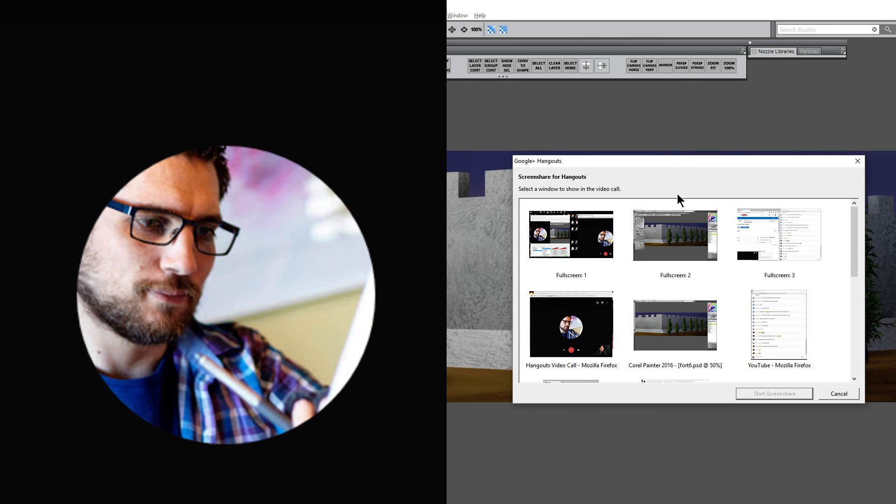
pyautogui.click(670, 323)
pyautogui.click(754, 394)
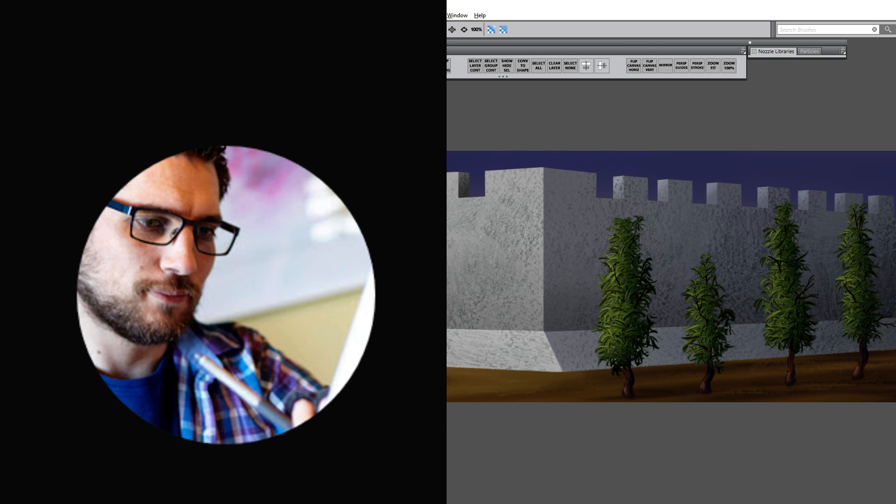
# - Examine the front wall with the gatehouse and the shaded corner wall behind the trees, and switch to the Brush tool
pyautogui.scroll(-2, 637, 287)
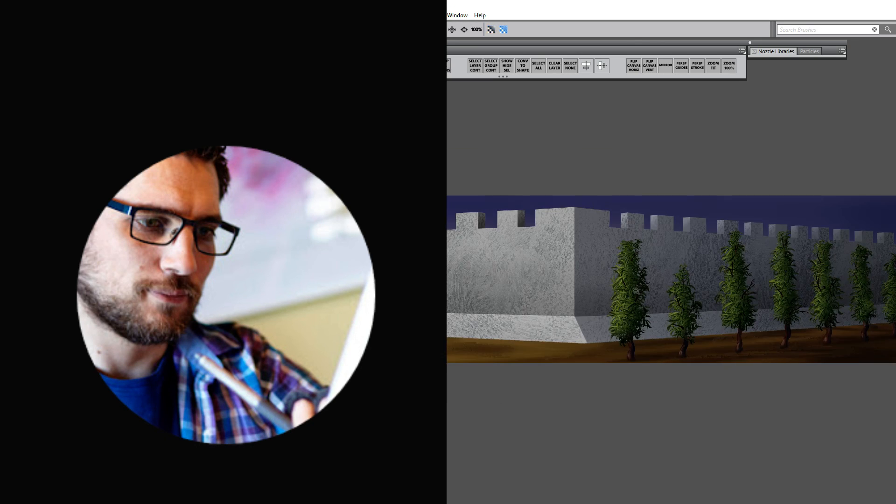
pyautogui.moveTo(598, 325); pyautogui.dragTo(782, 292)
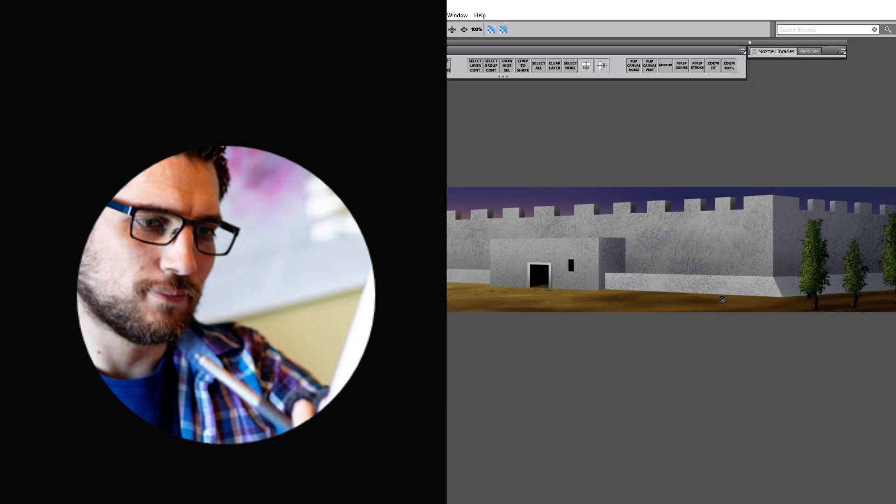
pyautogui.moveTo(678, 305); pyautogui.dragTo(852, 296)
pyautogui.moveTo(749, 304); pyautogui.dragTo(845, 299)
pyautogui.moveTo(779, 298); pyautogui.dragTo(655, 321)
pyautogui.moveTo(820, 285); pyautogui.dragTo(652, 295)
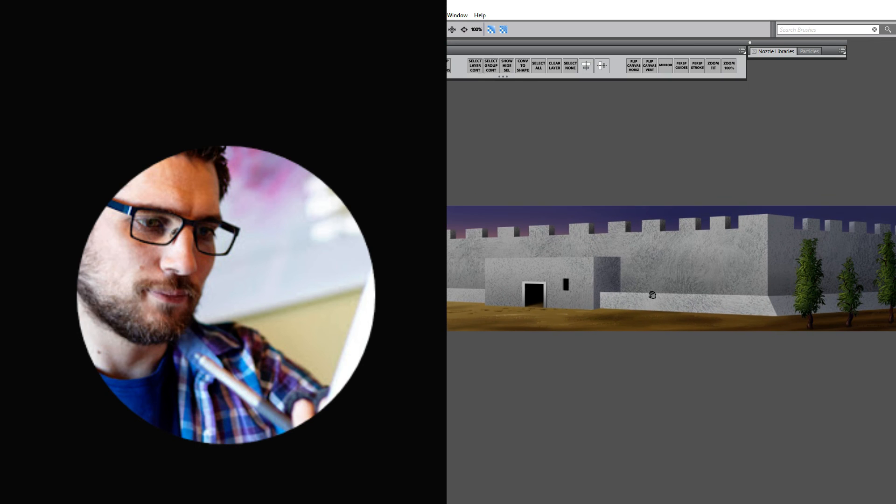
pyautogui.click(850, 241)
pyautogui.click(850, 242)
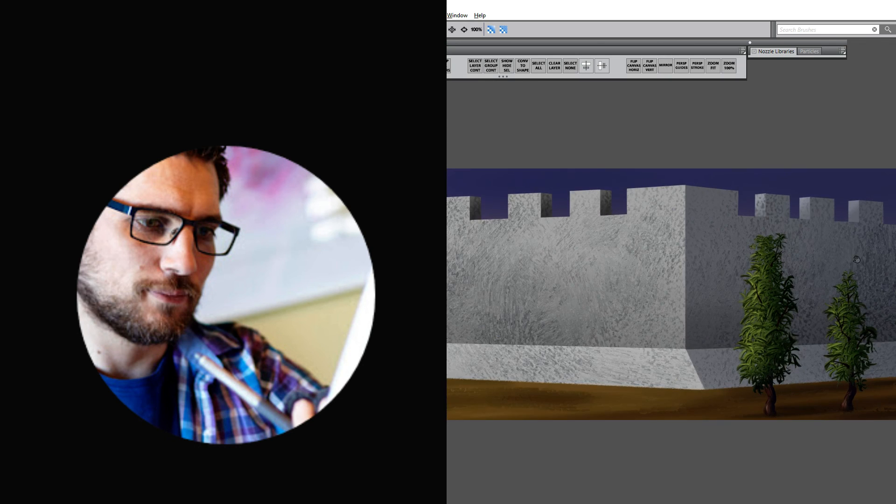
pyautogui.moveTo(886, 268); pyautogui.dragTo(745, 281)
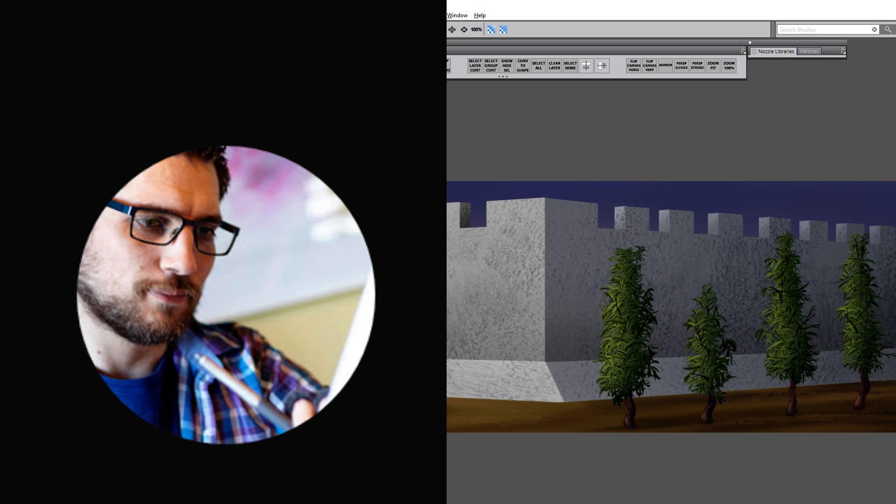
pyautogui.press('b')
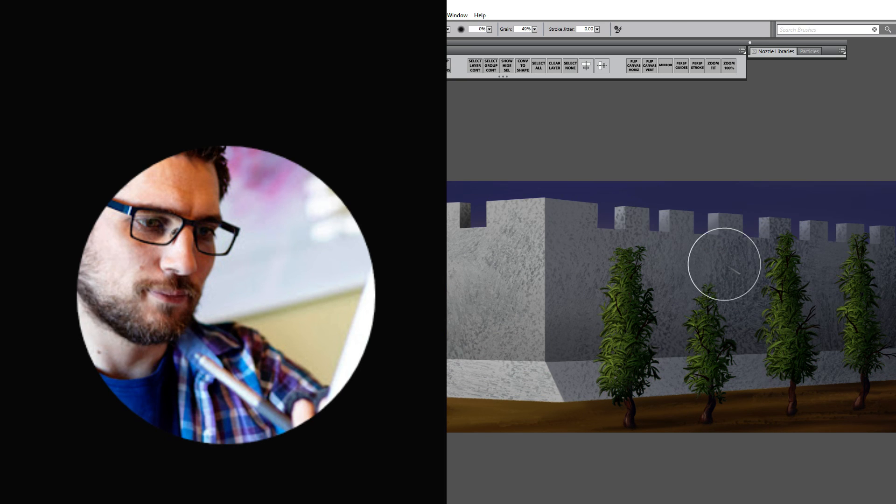